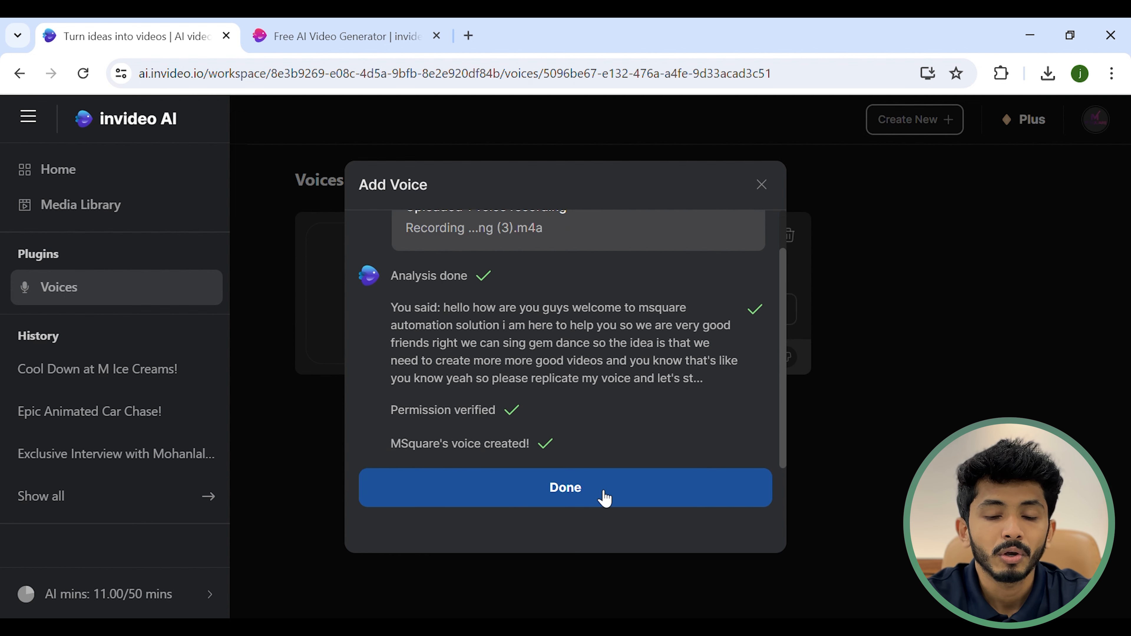
- Finish adding the cloned voice and start a new AI video from scratch with the invideo AI v2.0 model
click(599, 493)
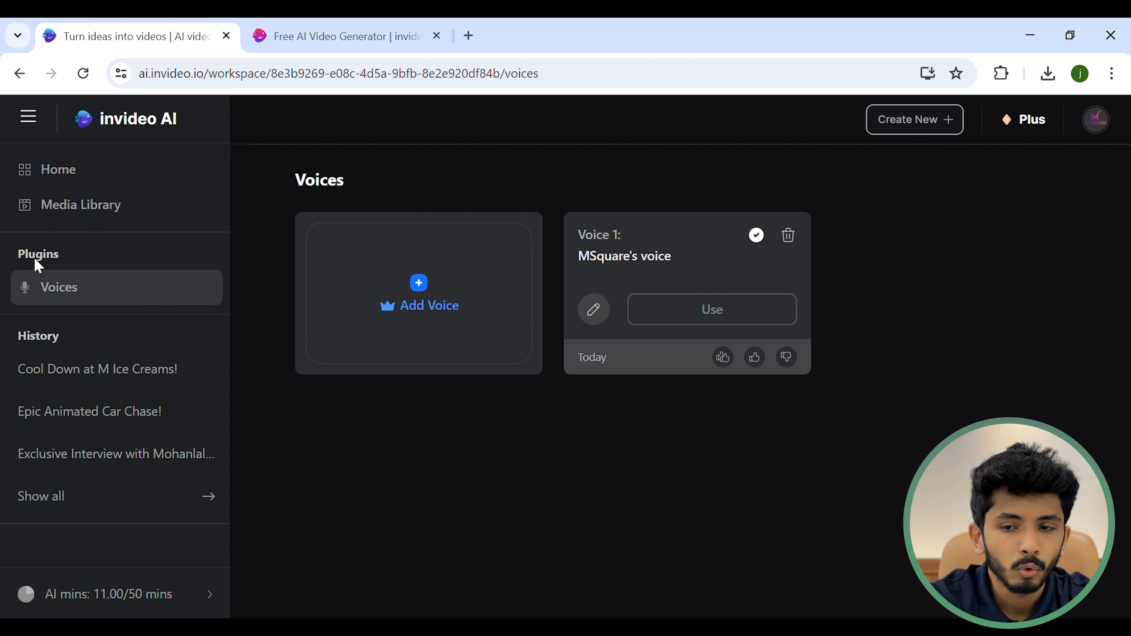
click(49, 183)
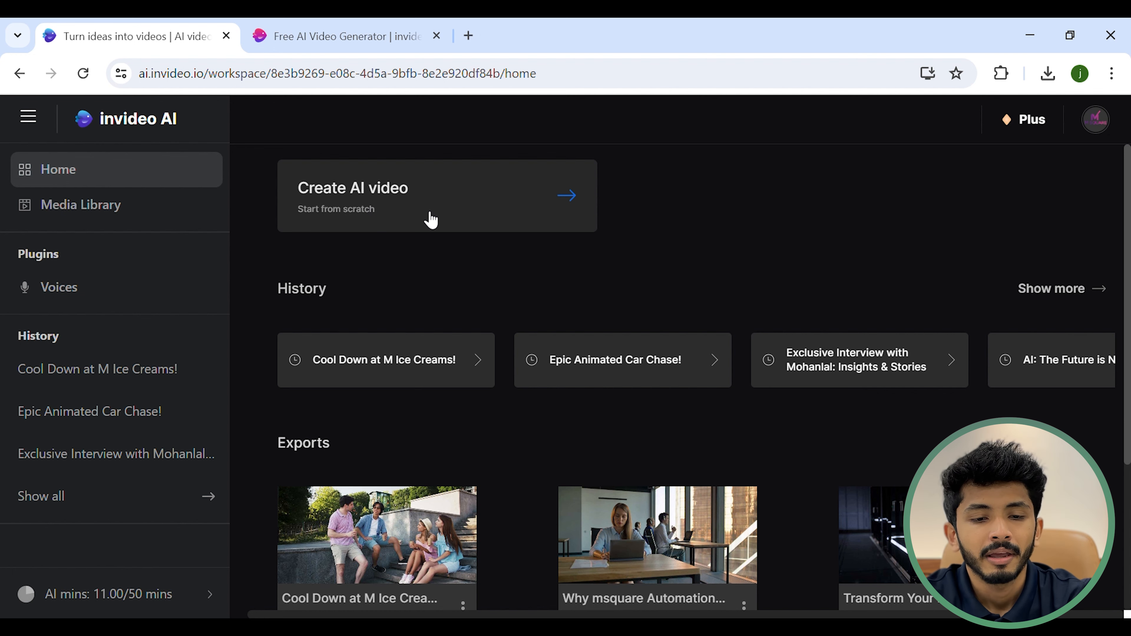
click(418, 218)
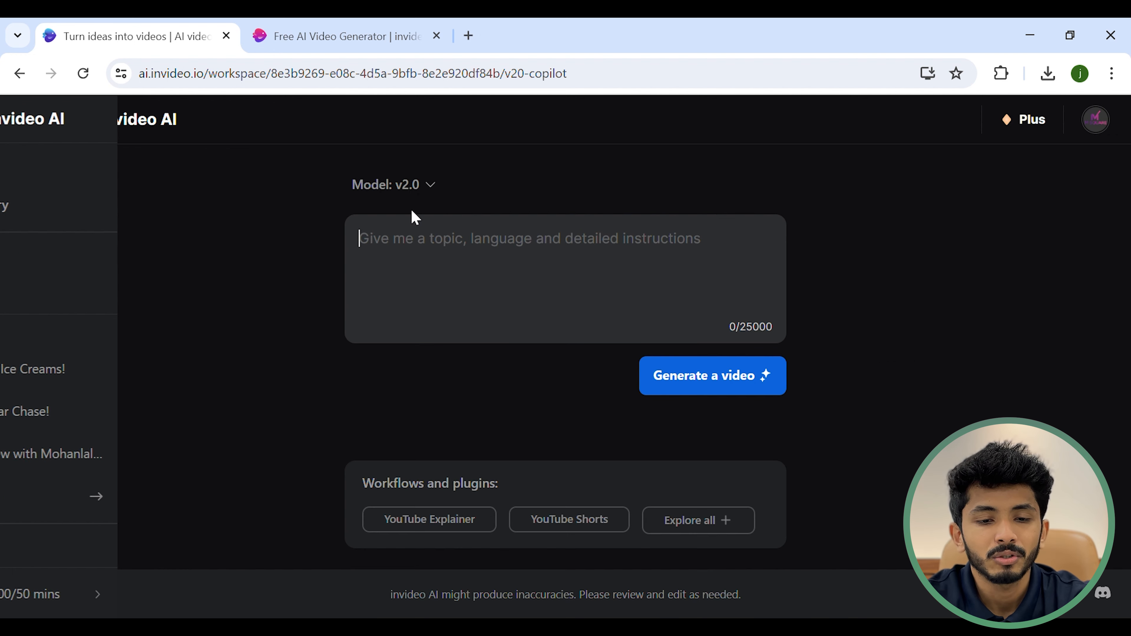
click(386, 188)
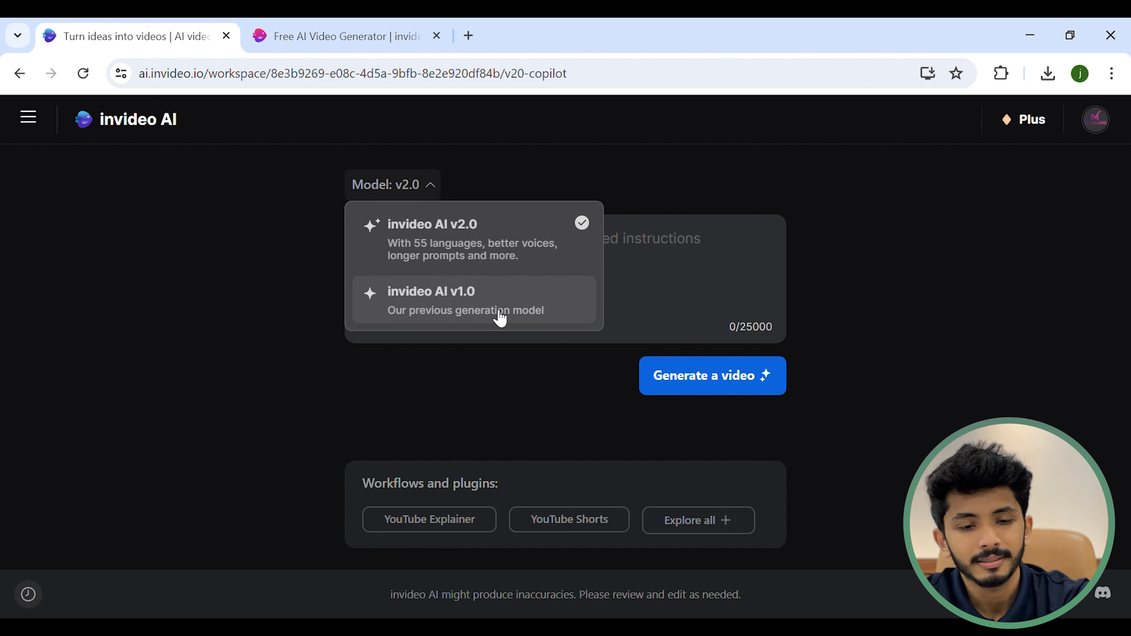
click(468, 246)
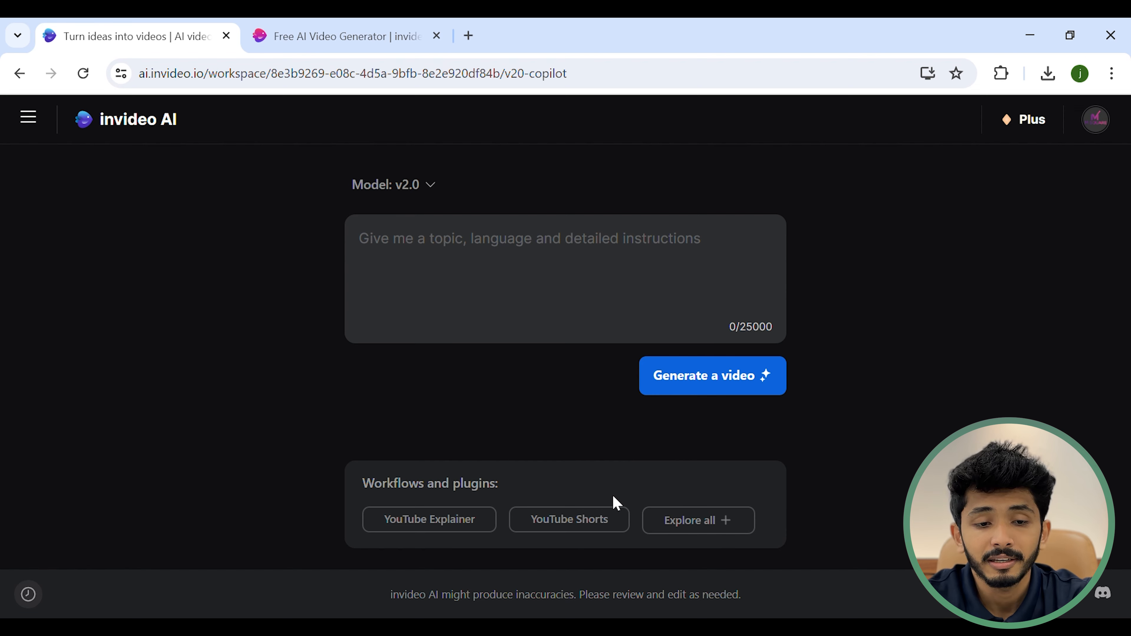
- Start a YouTube Shorts prompt with the fast paced style and review its language choices and further settings
click(590, 521)
click(289, 250)
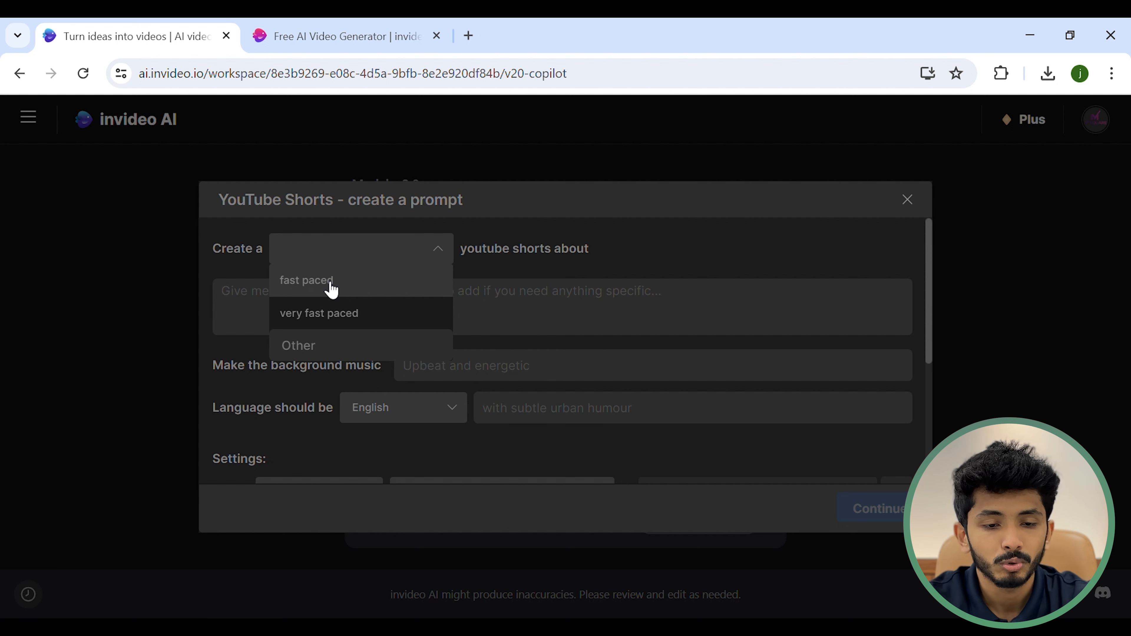
click(372, 294)
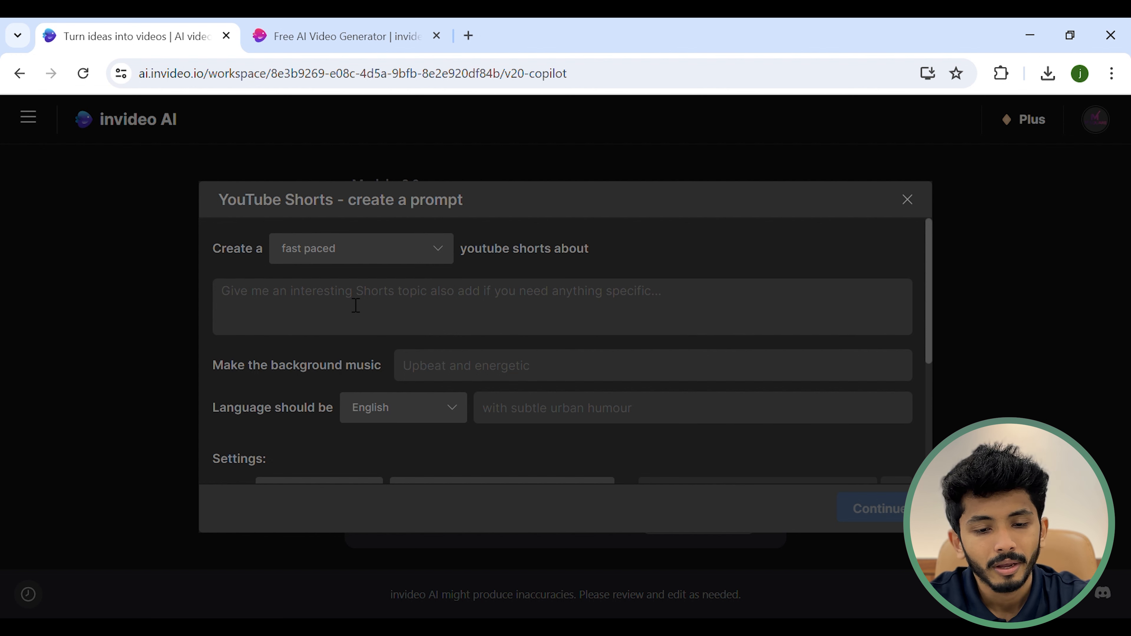
click(463, 378)
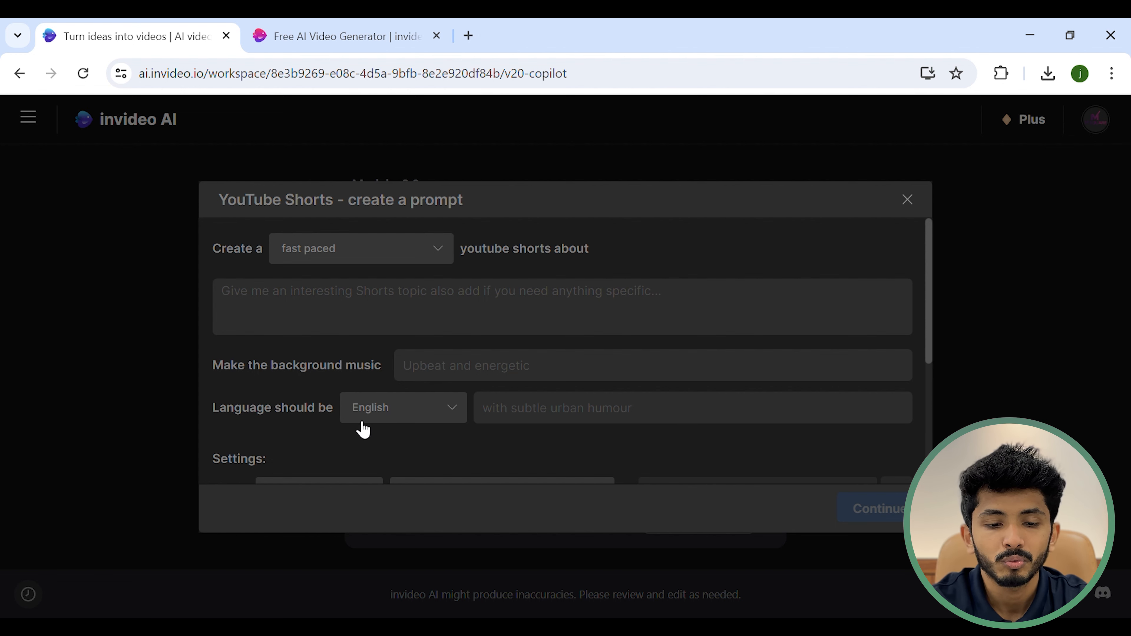
click(389, 412)
scroll(416, 306, down, 5)
scroll(418, 321, down, 2)
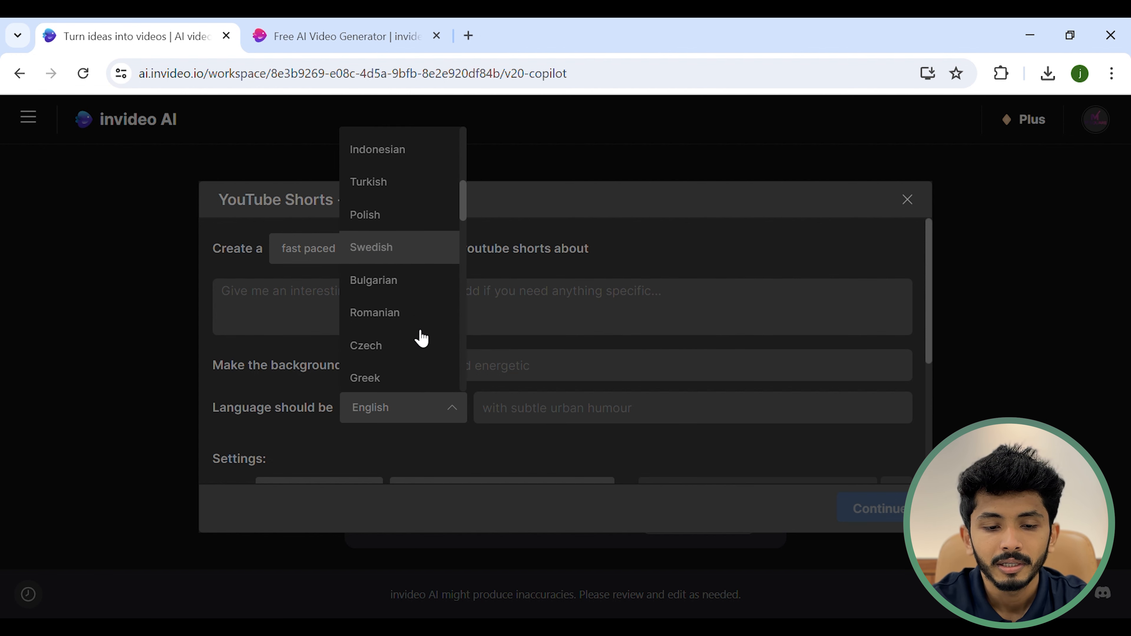
drag(929, 332, 944, 414)
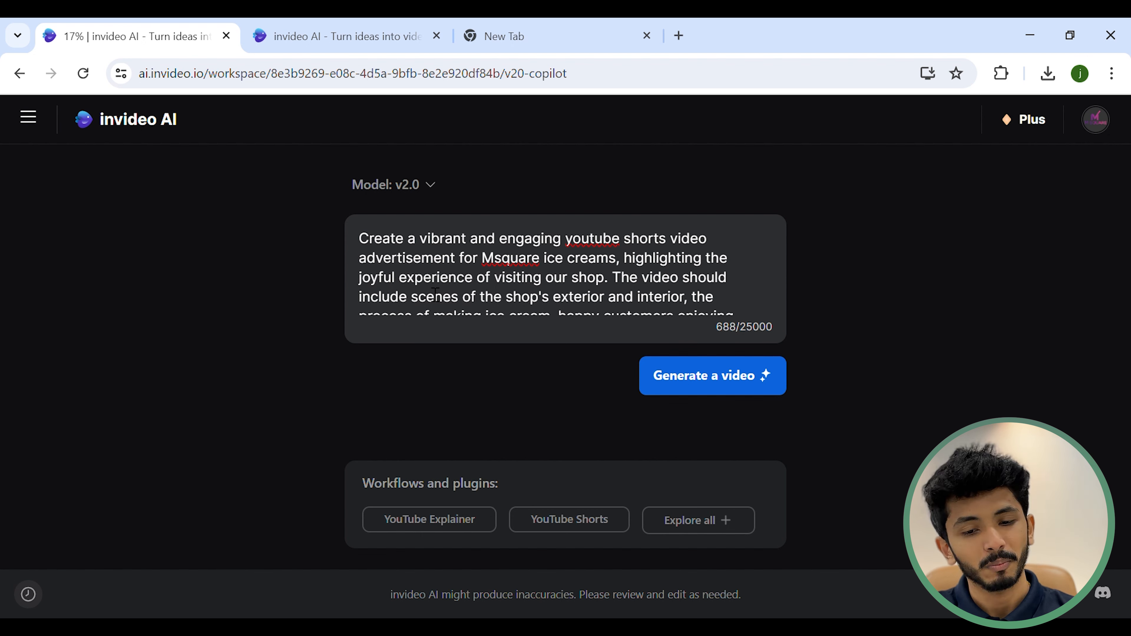
- Generate the Msquare ice creams video from the prompt, keeping Ice cream lovers, Bright and YouTube shorts as options
click(688, 392)
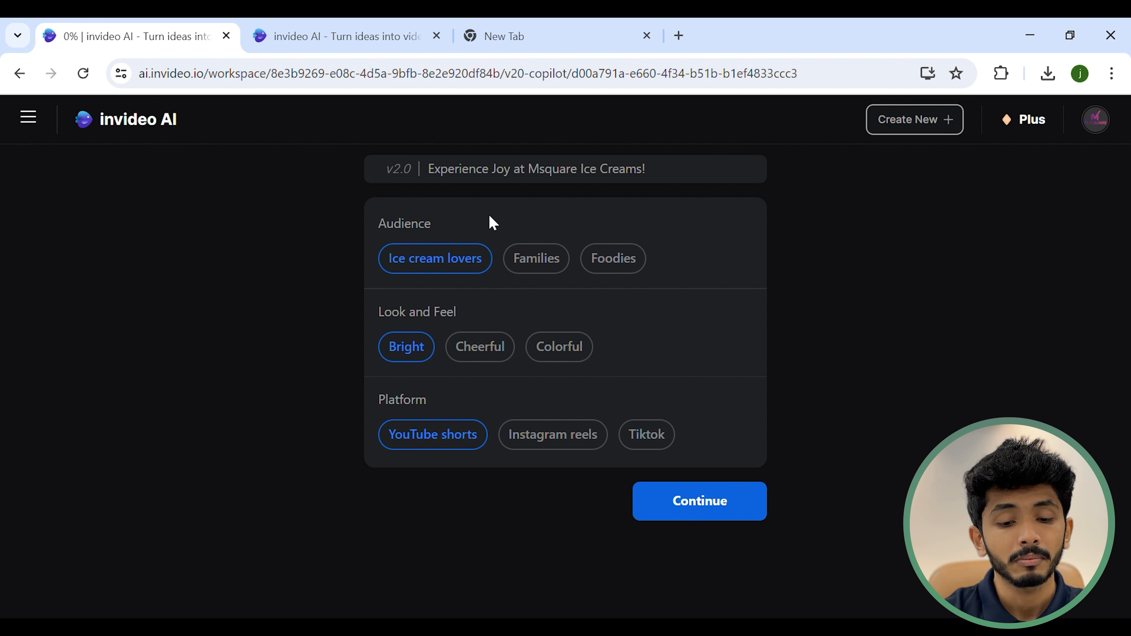
click(689, 506)
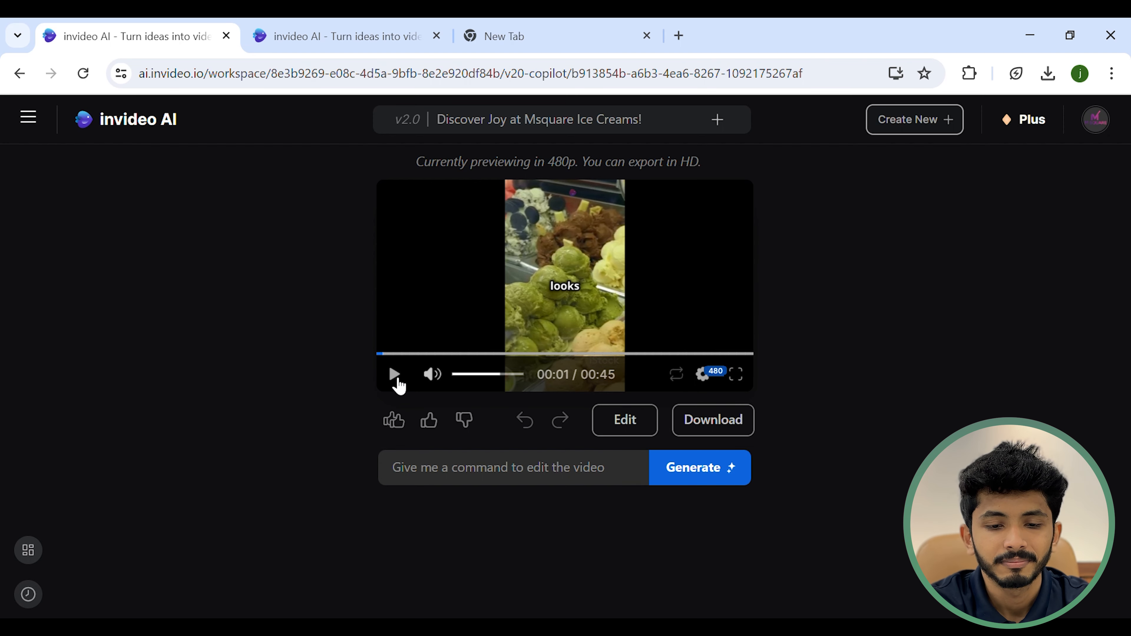
- Preview the opening of the generated ice cream video with the volume raised, pausing about 13 seconds in
click(395, 376)
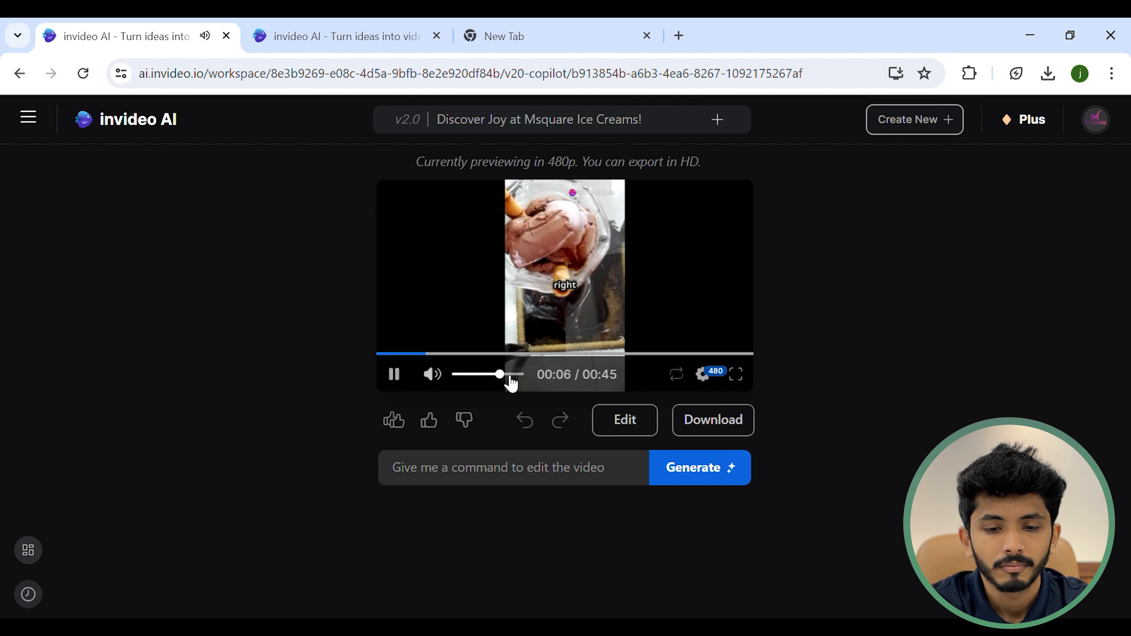
click(522, 376)
click(521, 376)
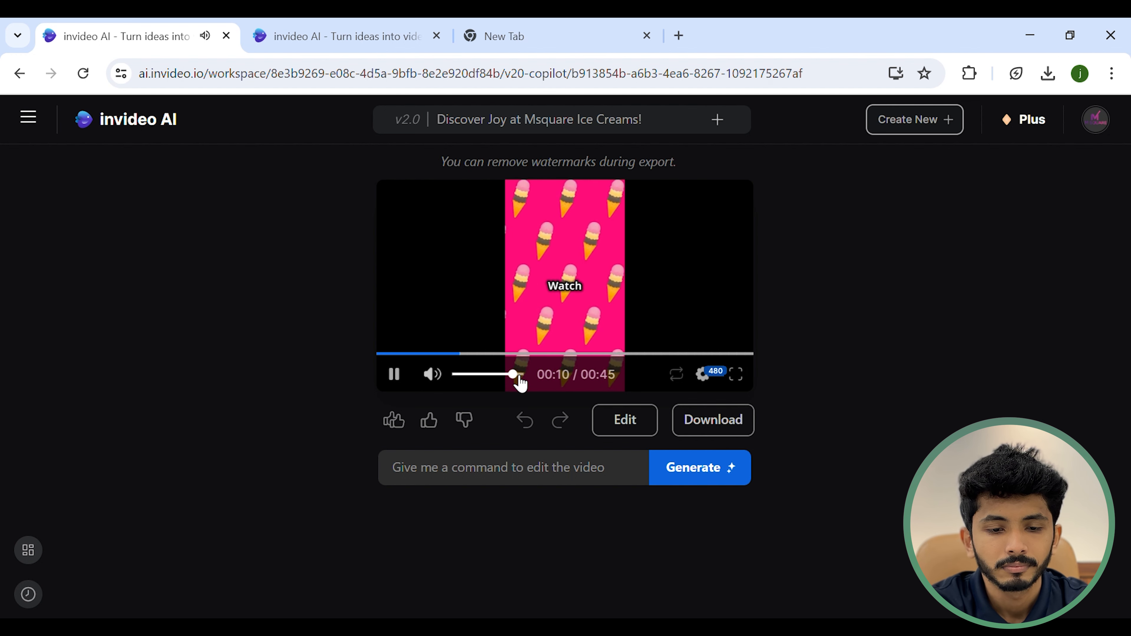
click(394, 381)
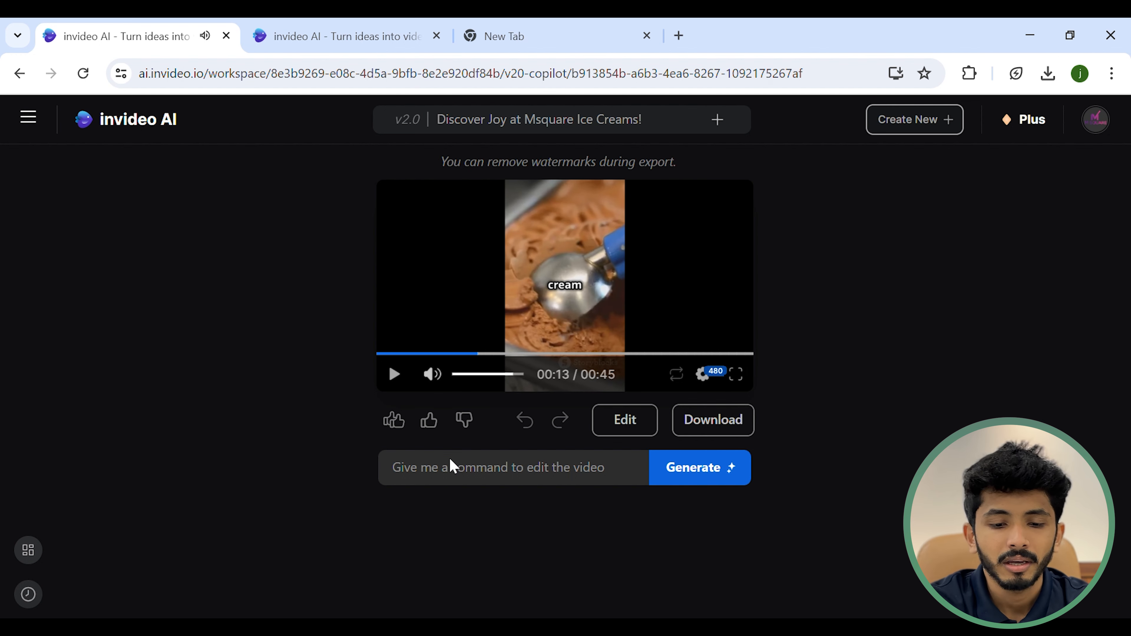
- Regenerate the video with the edit command "make the video more engaging.and make the audio as more energetic."
click(482, 482)
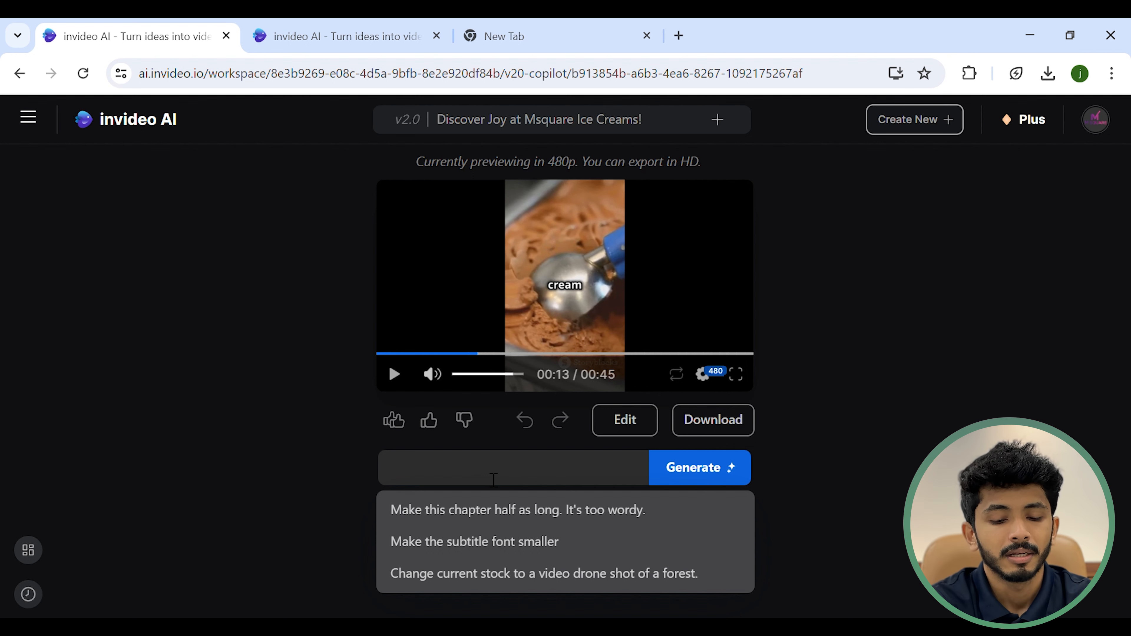
text(m)
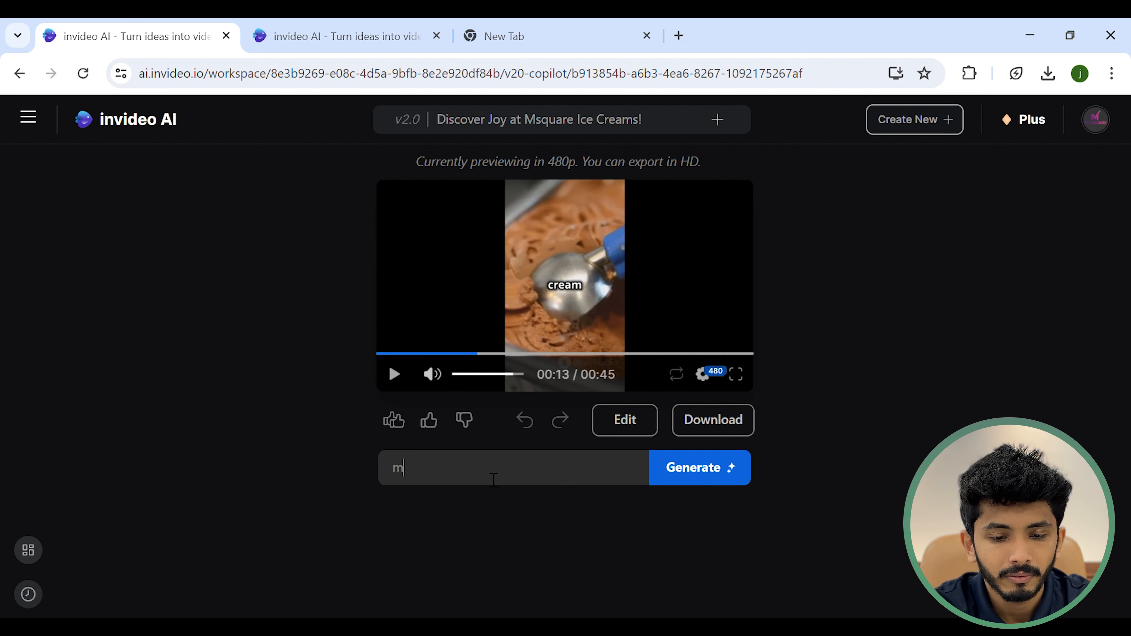
text(ake the vkd)
text(ideo m)
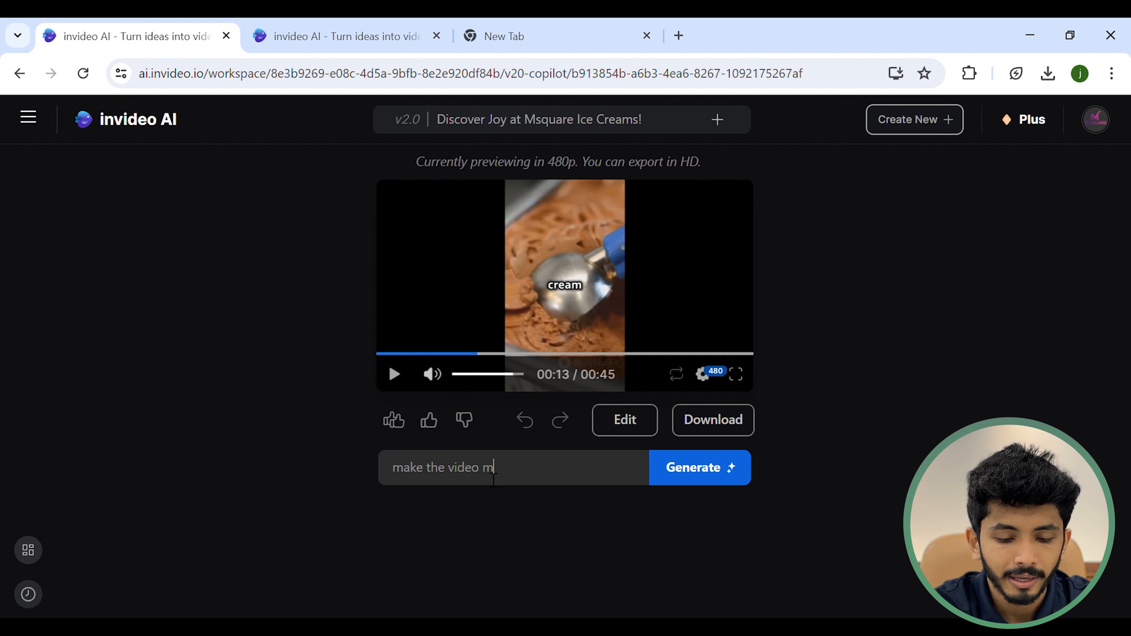
text(ore eng)
text(aging and make the)
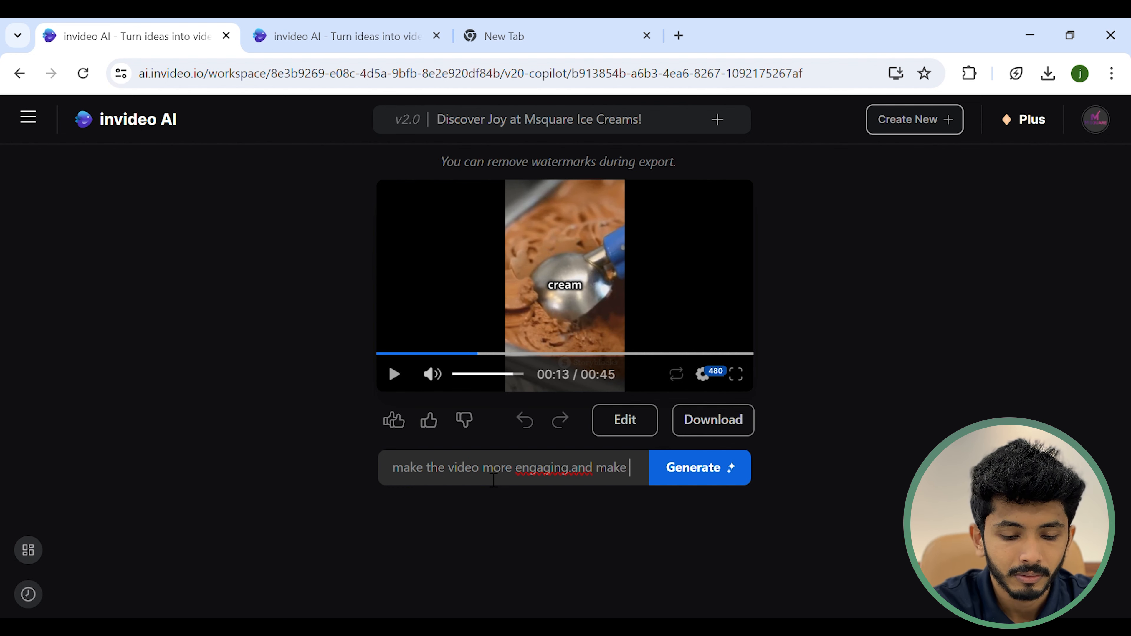
text( aud)
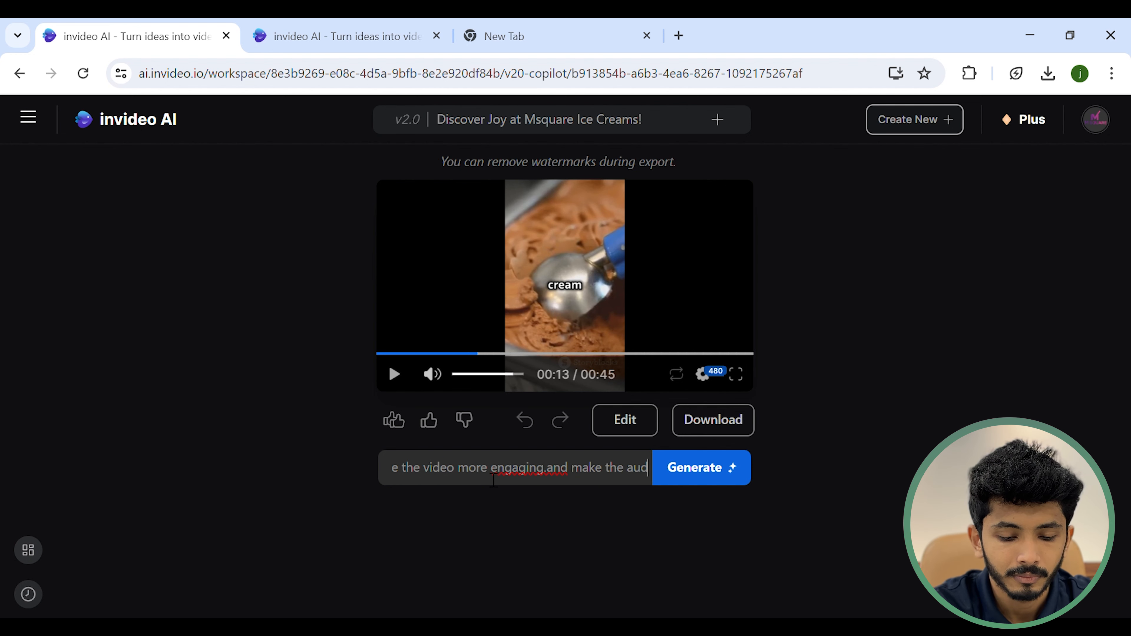
text(io as more en)
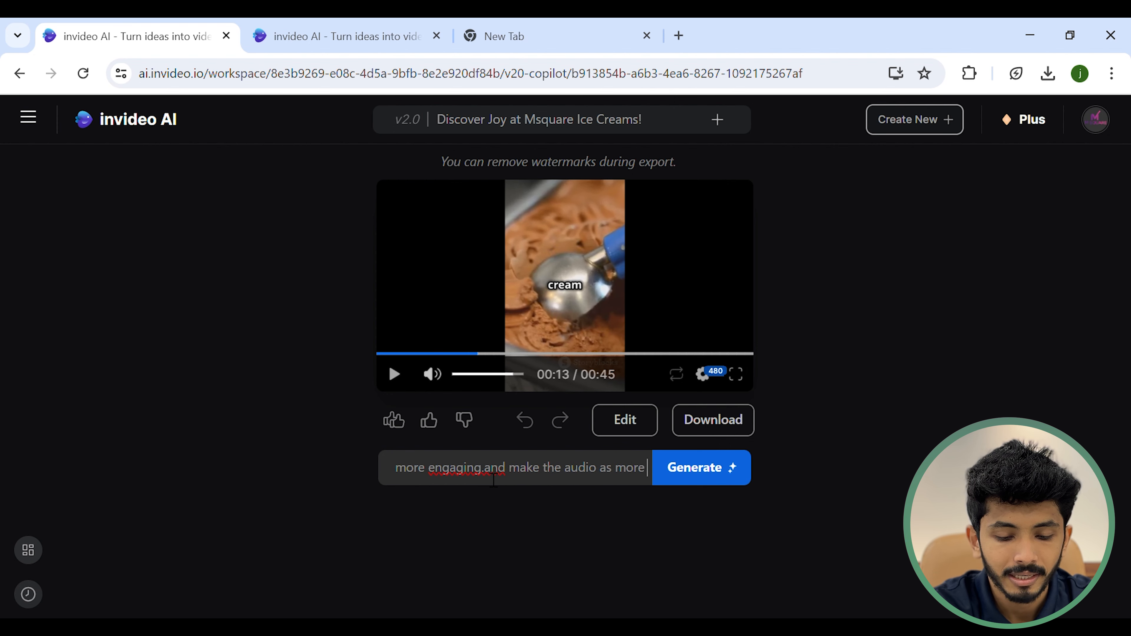
text(gag)
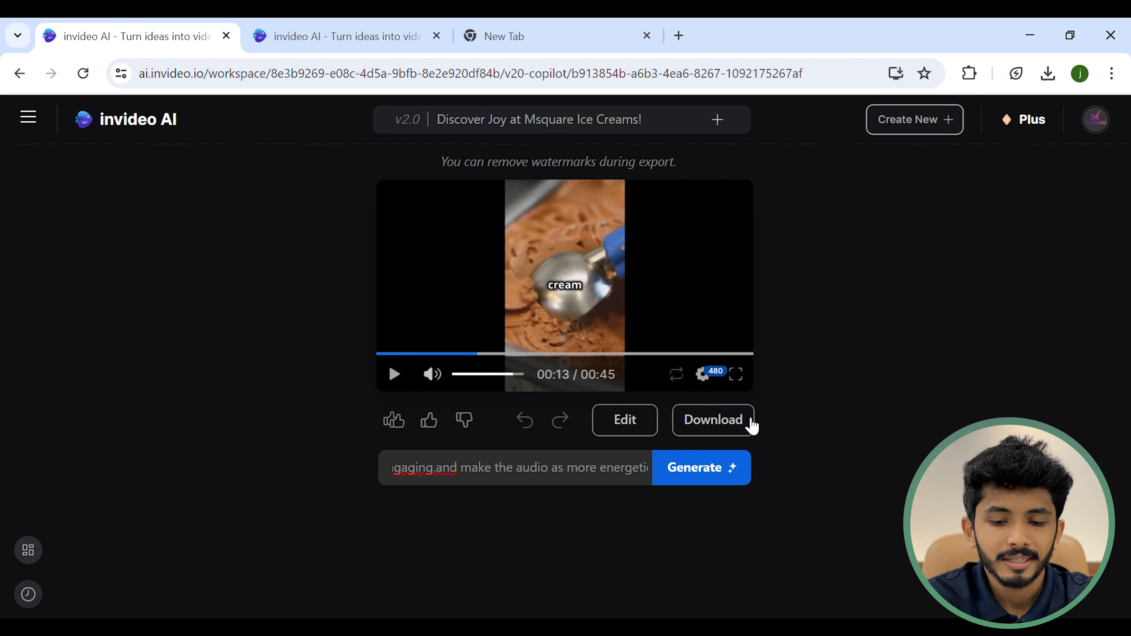
click(699, 471)
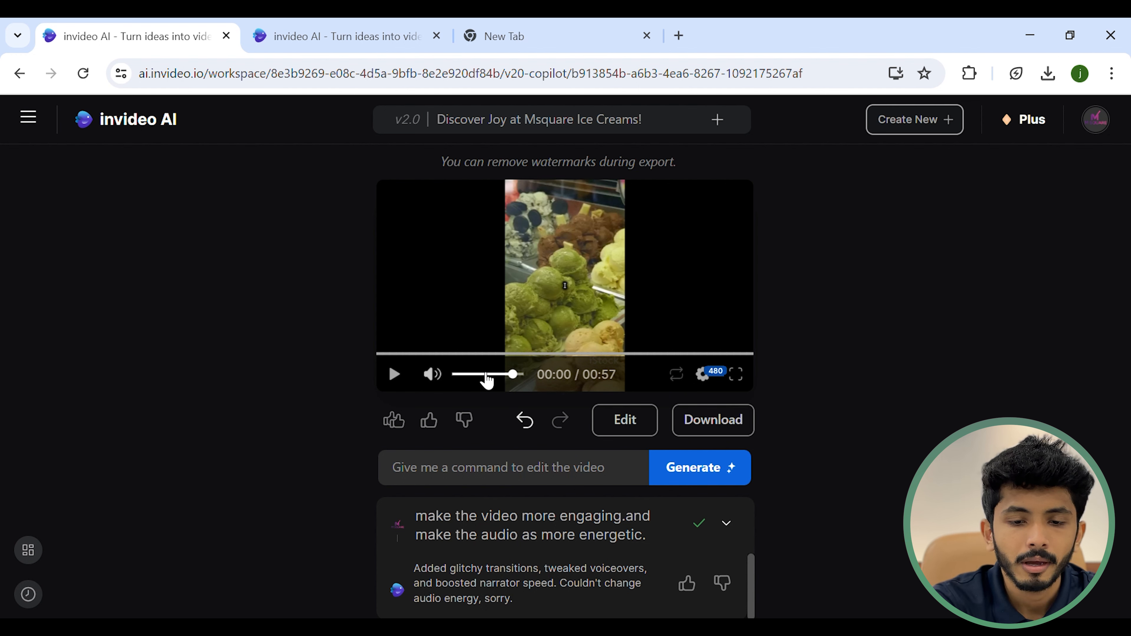
- Play back the revised ice cream video and view the exported msquare automation video
click(394, 378)
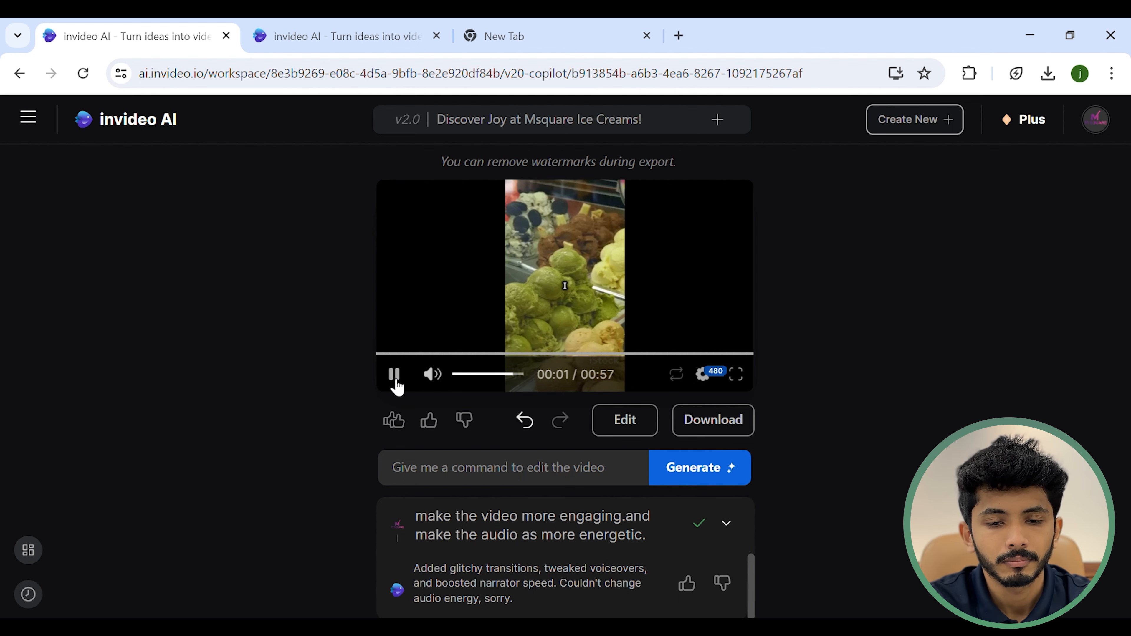
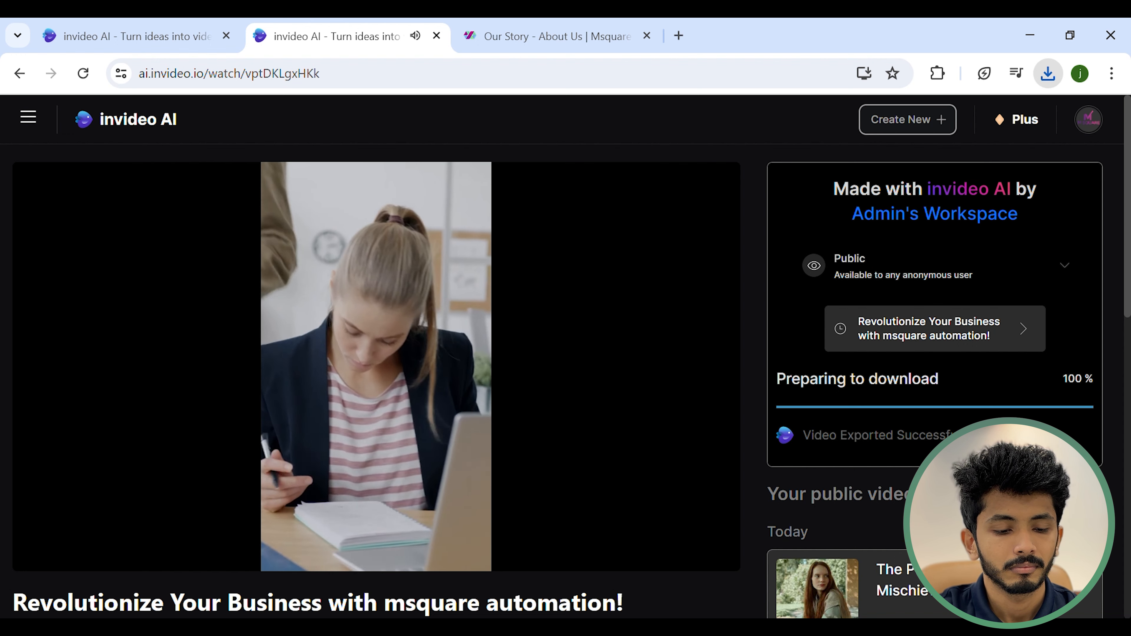
mouse_move(46, 526)
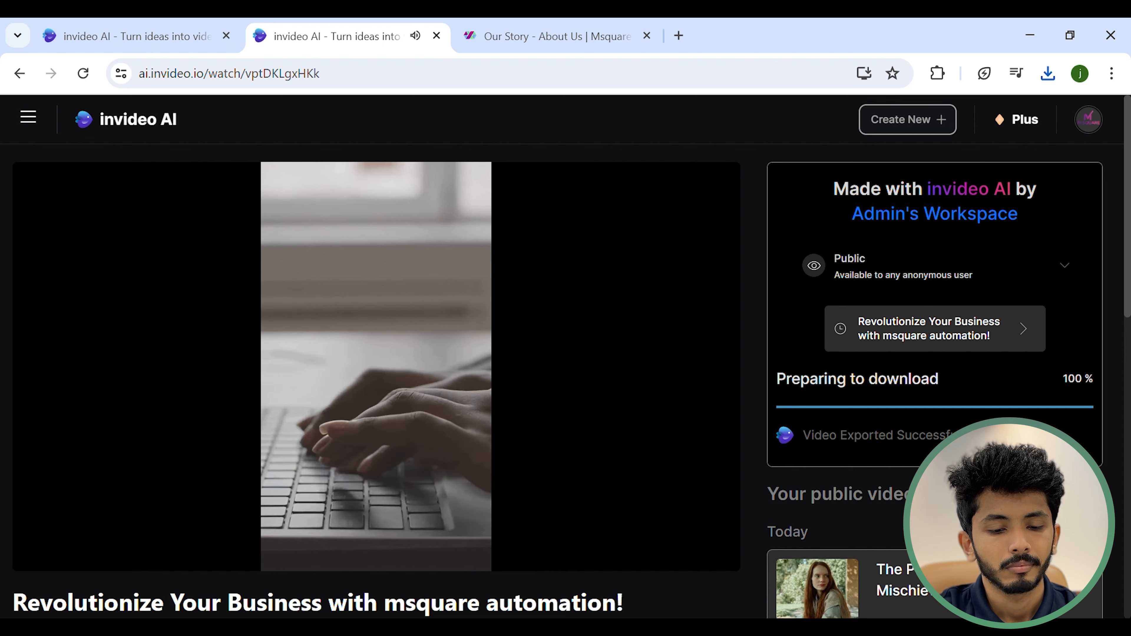
click(36, 547)
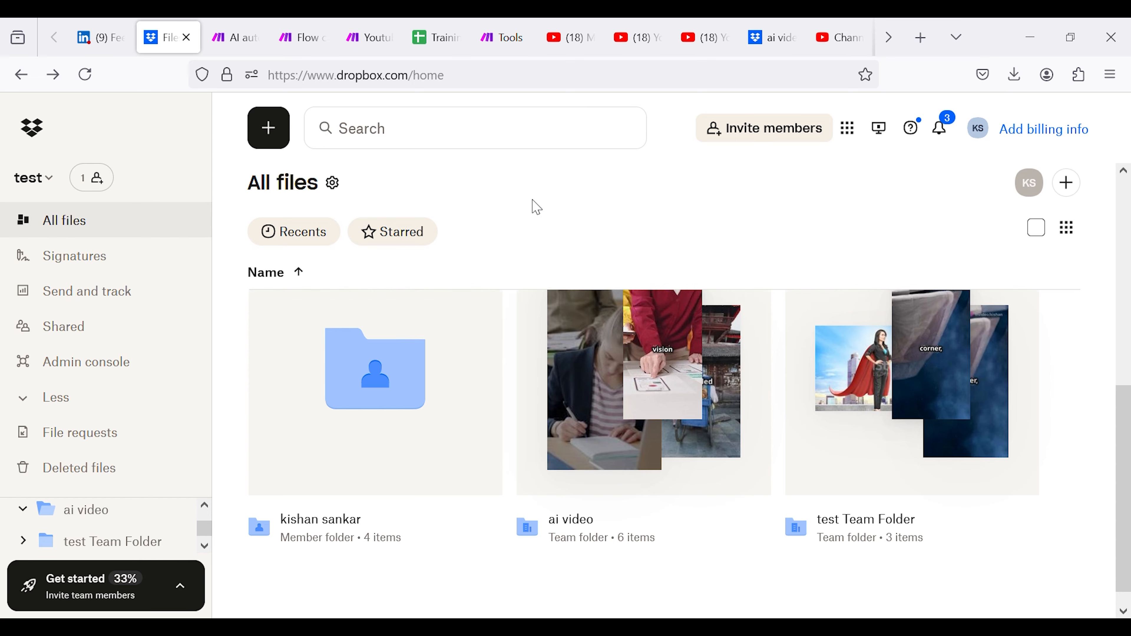
- In Dropbox, open the "ai video" team folder and look through its numbered MP4 files
click(664, 361)
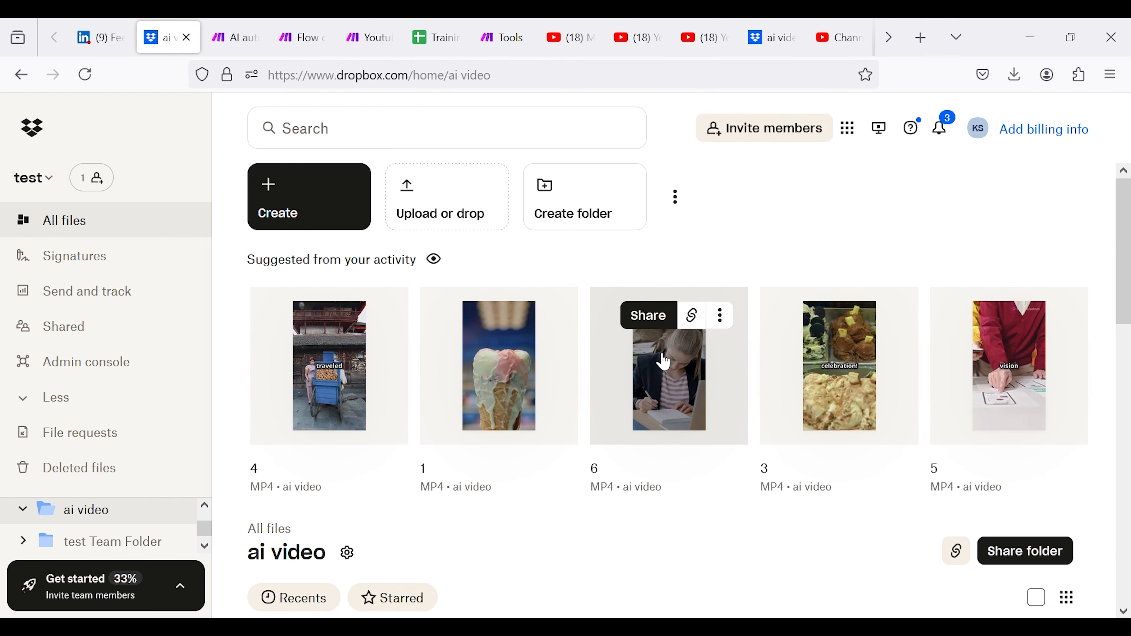
scroll(434, 324, down, 5)
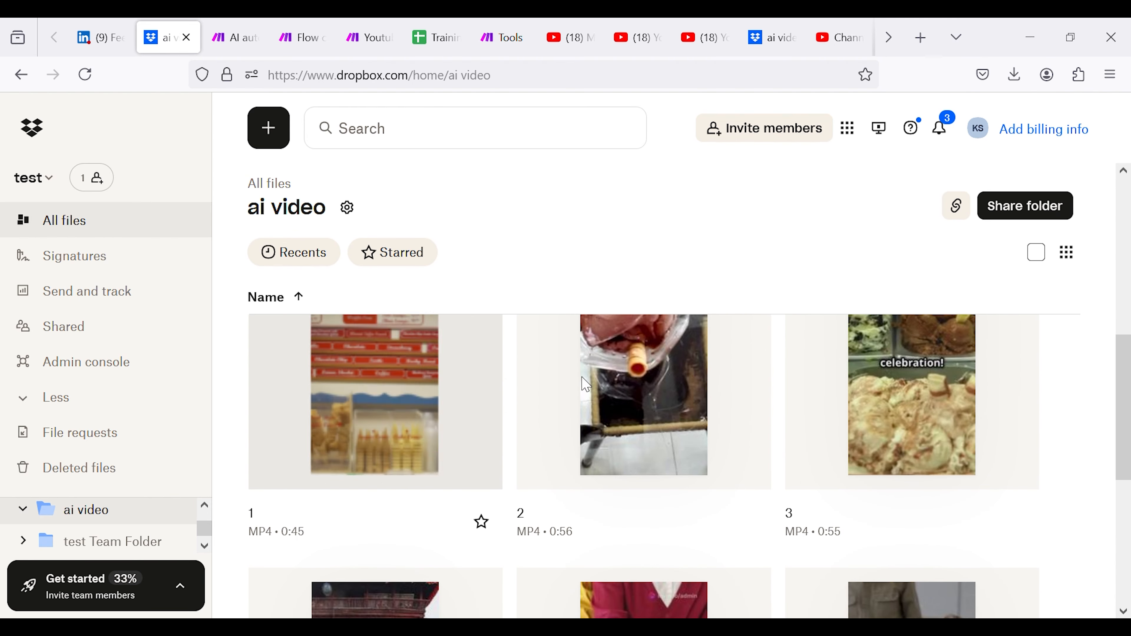
scroll(449, 523, down, 5)
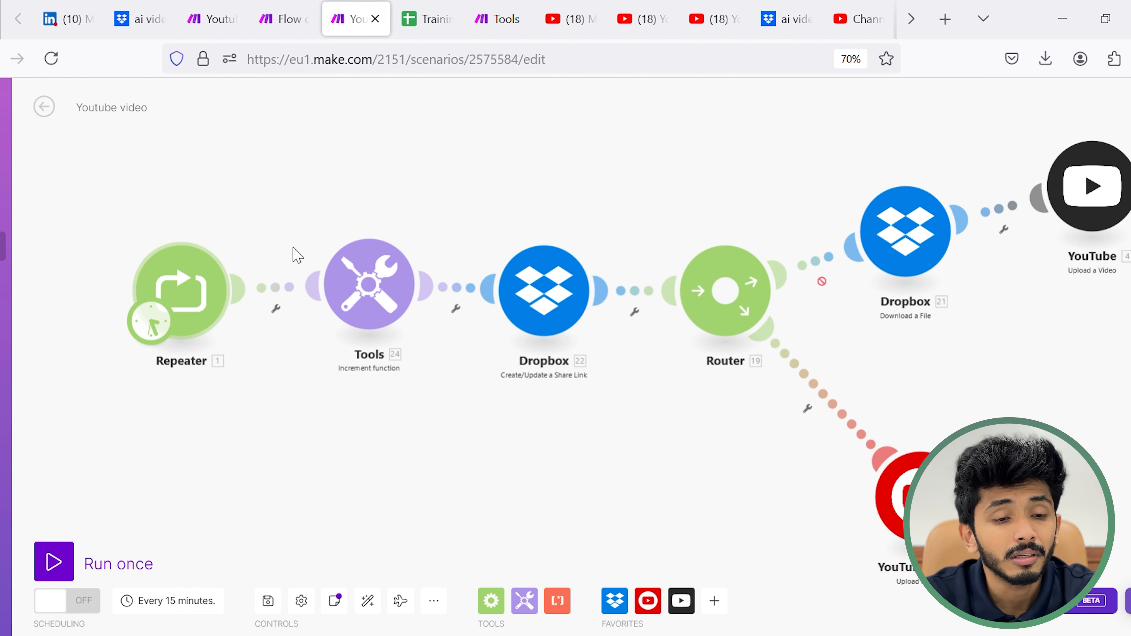
- In the Make scenario "Youtube video", set the Increment function module to never reset its value
click(380, 296)
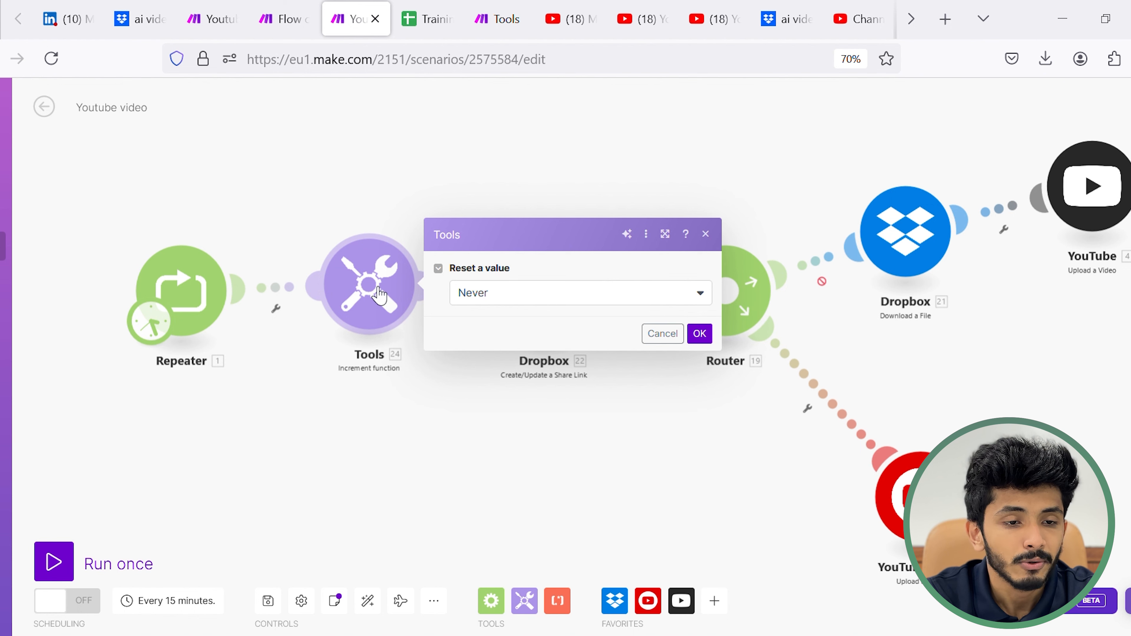
click(459, 292)
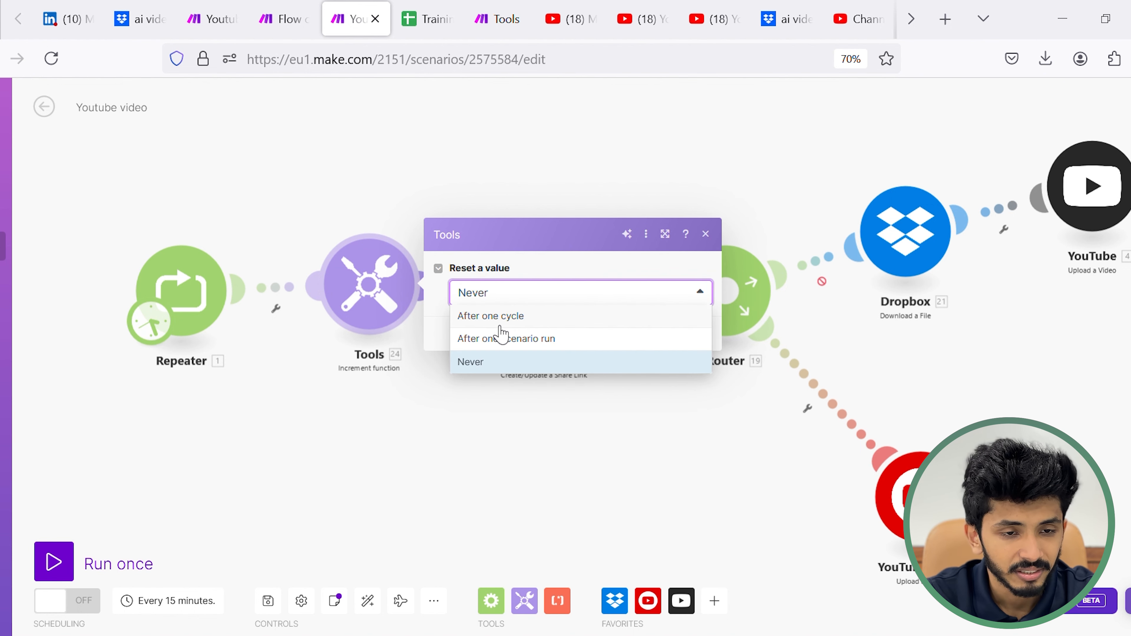
click(498, 363)
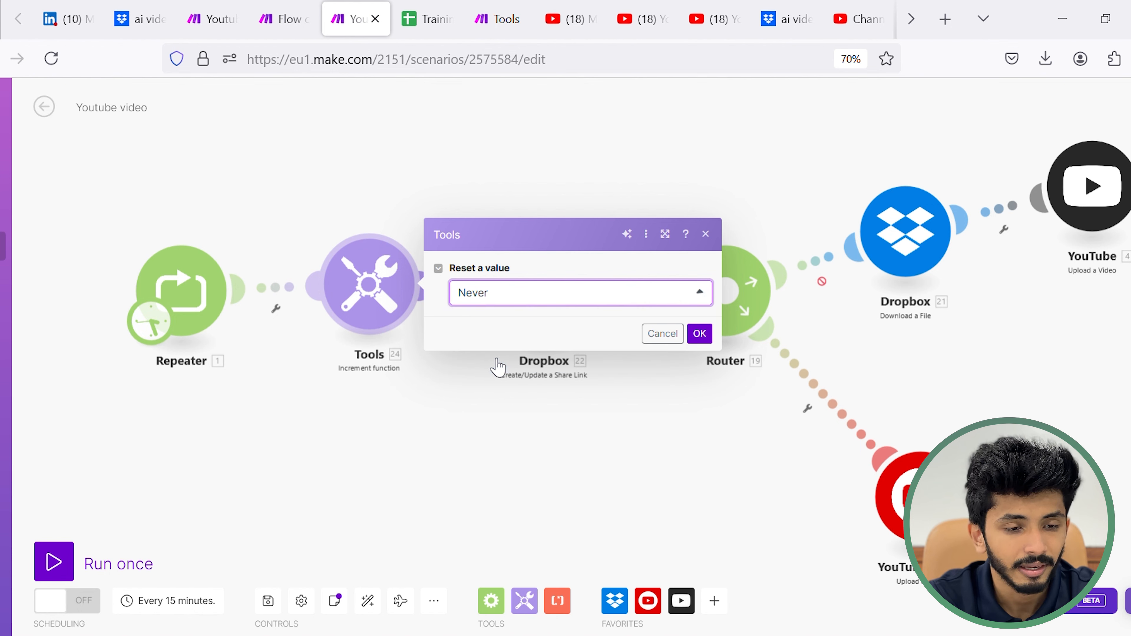
click(701, 331)
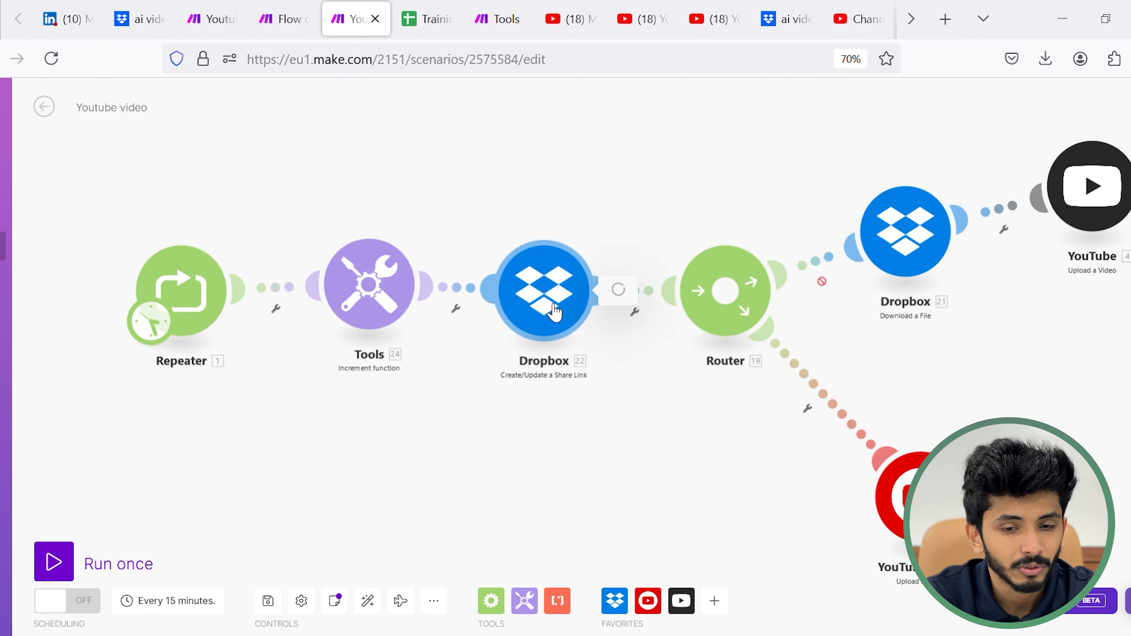
- Review the Dropbox Create/Update a Share Link module's mapped file path and its link expiration, password and download settings
click(553, 294)
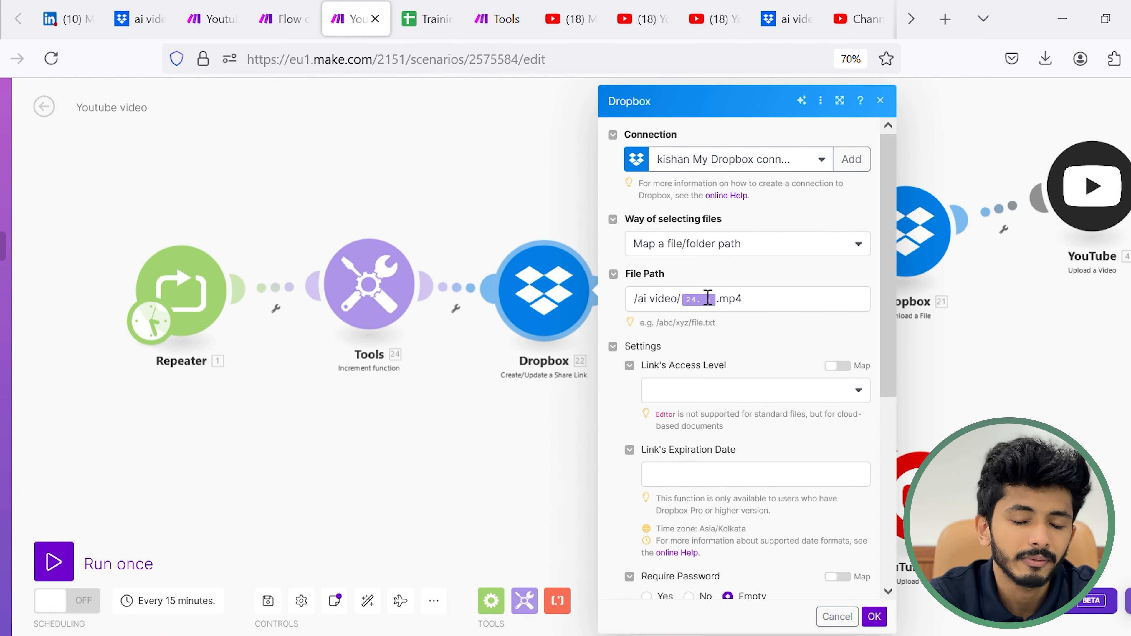
scroll(720, 262, down, 2)
scroll(698, 262, down, 5)
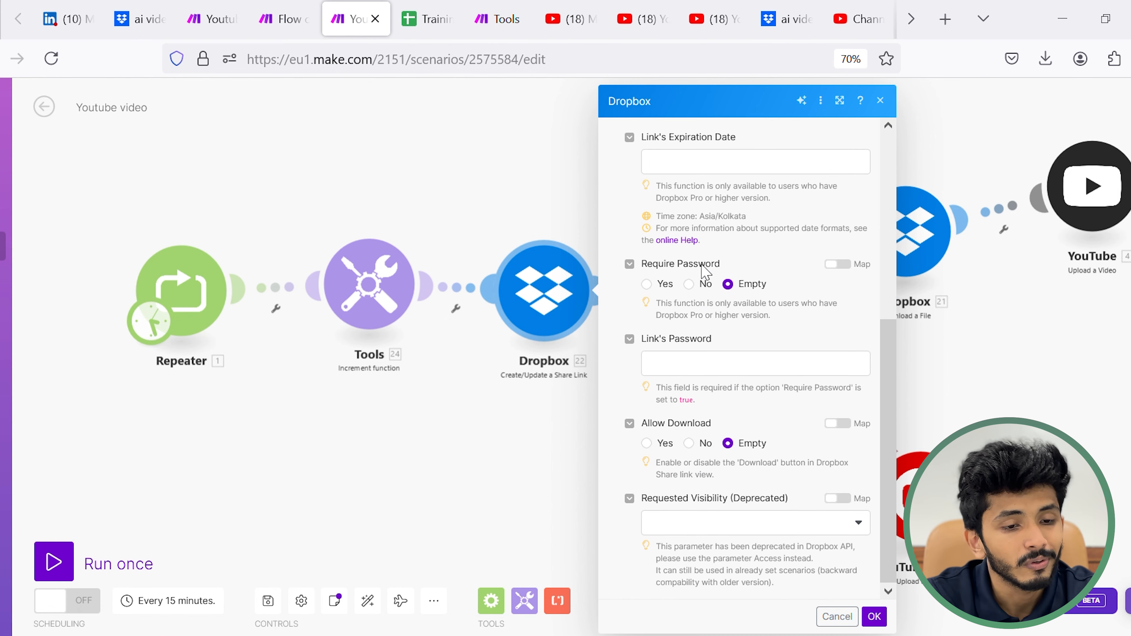
click(838, 615)
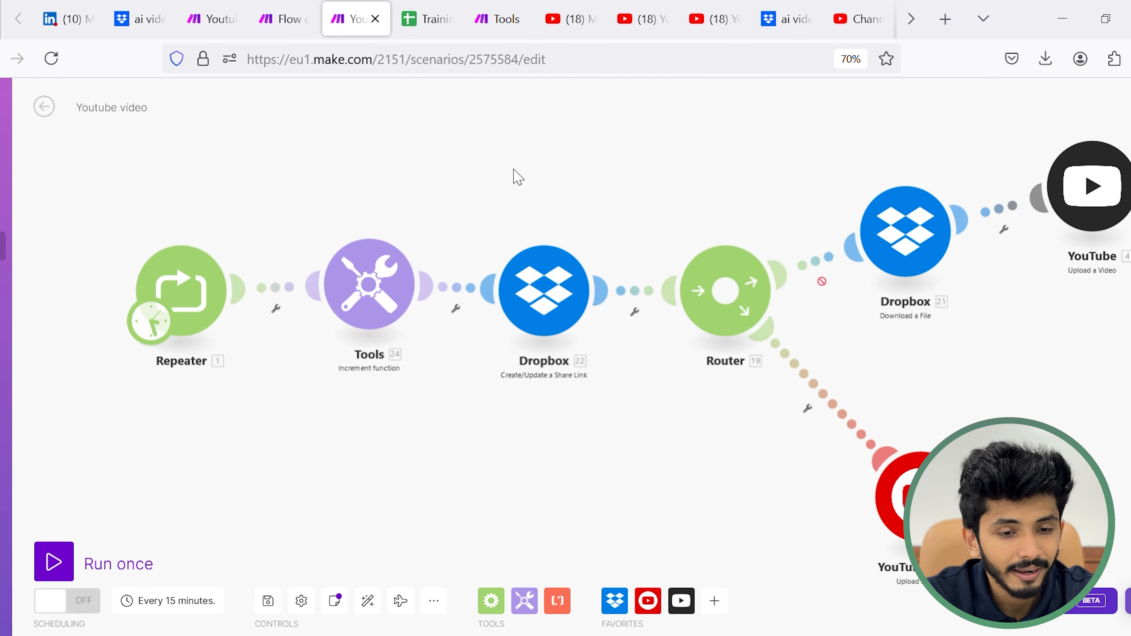
click(542, 278)
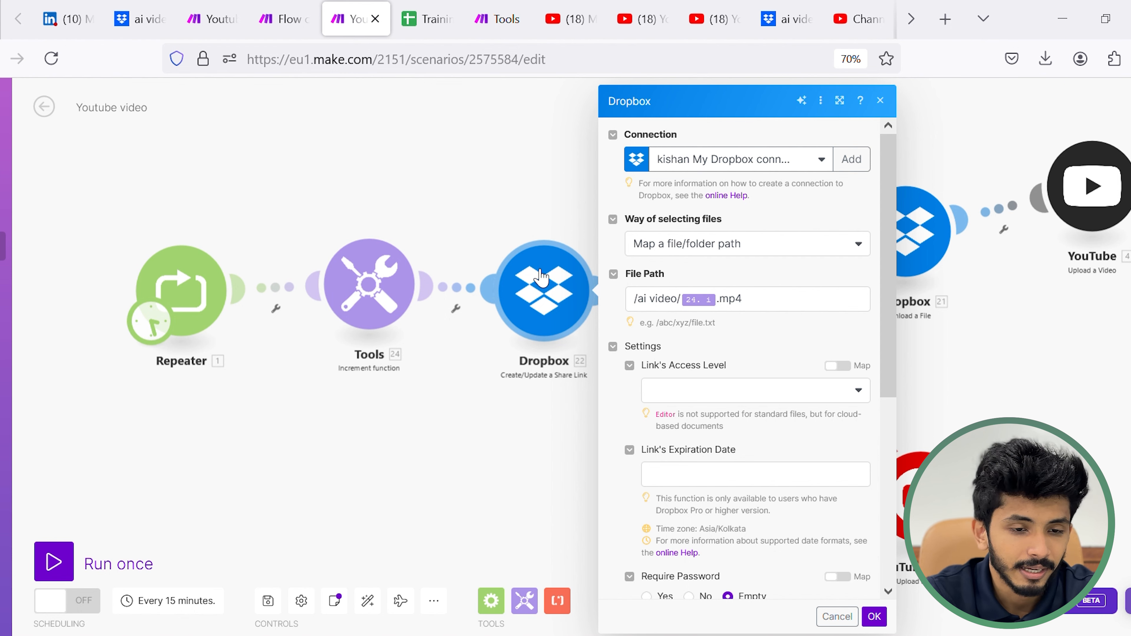
click(545, 219)
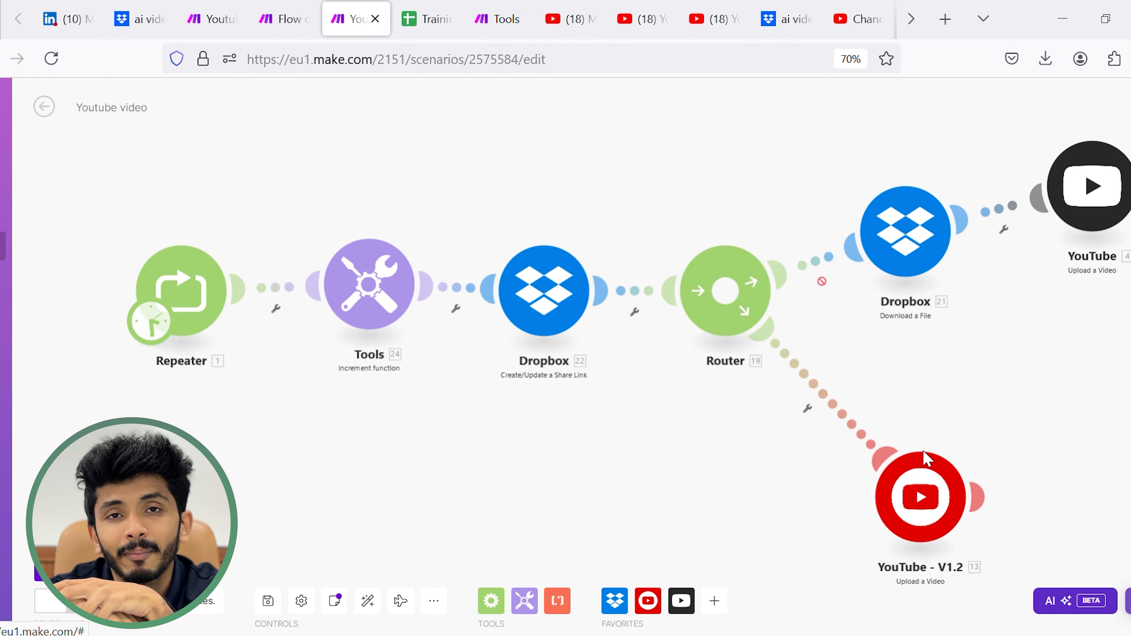
- Review the YouTube - V1.2 upload module's upload method, video URL, title and category, and look through its Privacy Status options
click(919, 512)
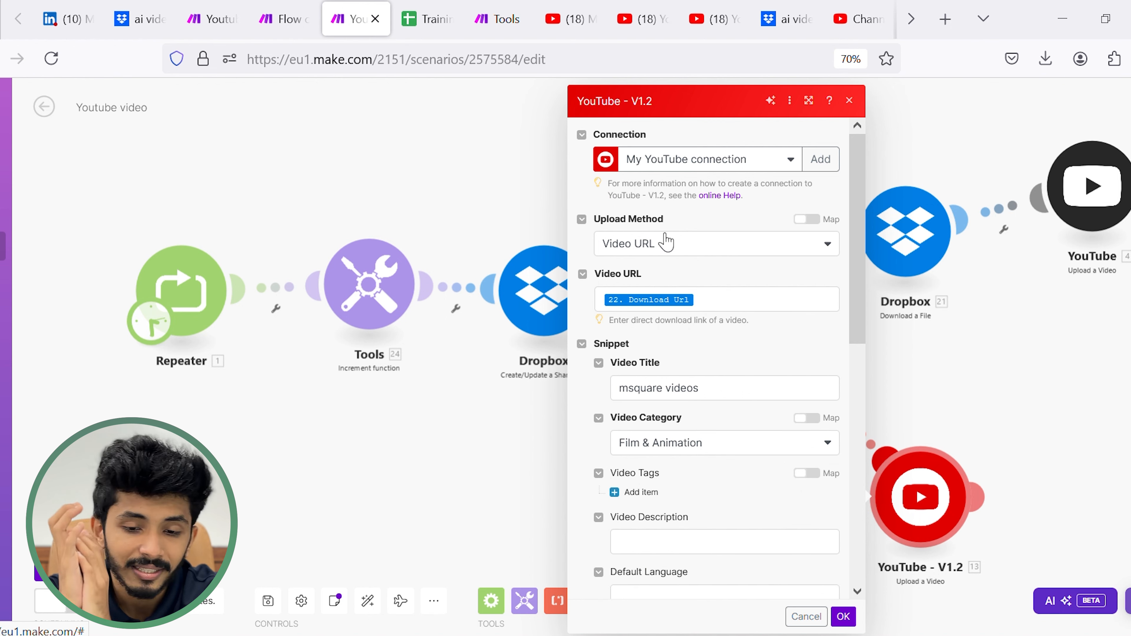
click(931, 386)
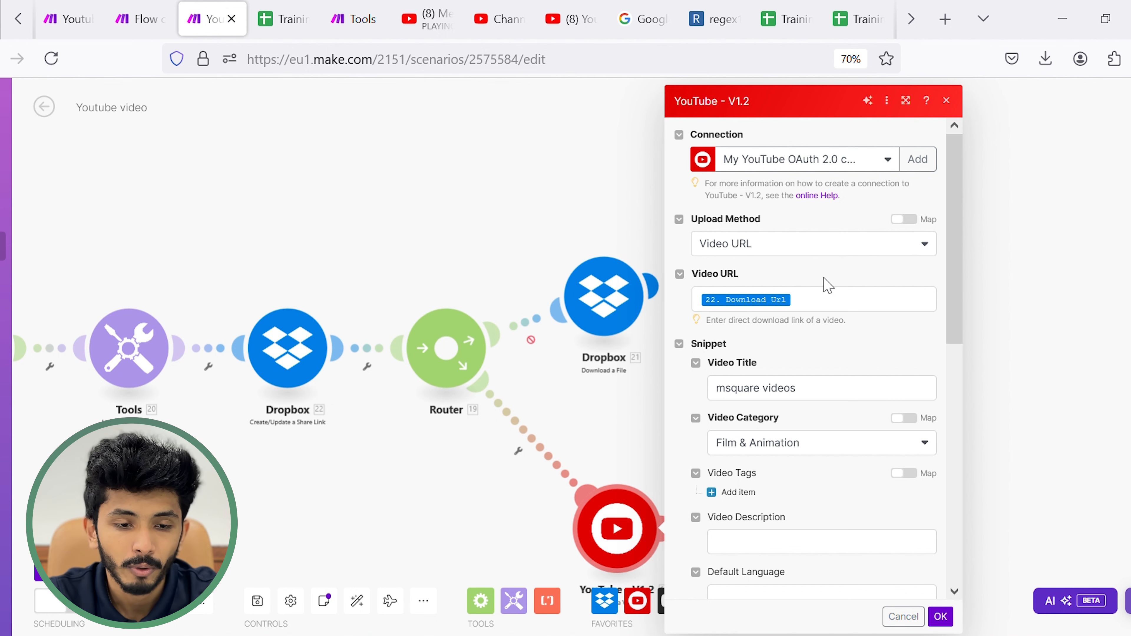
scroll(757, 318, down, 2)
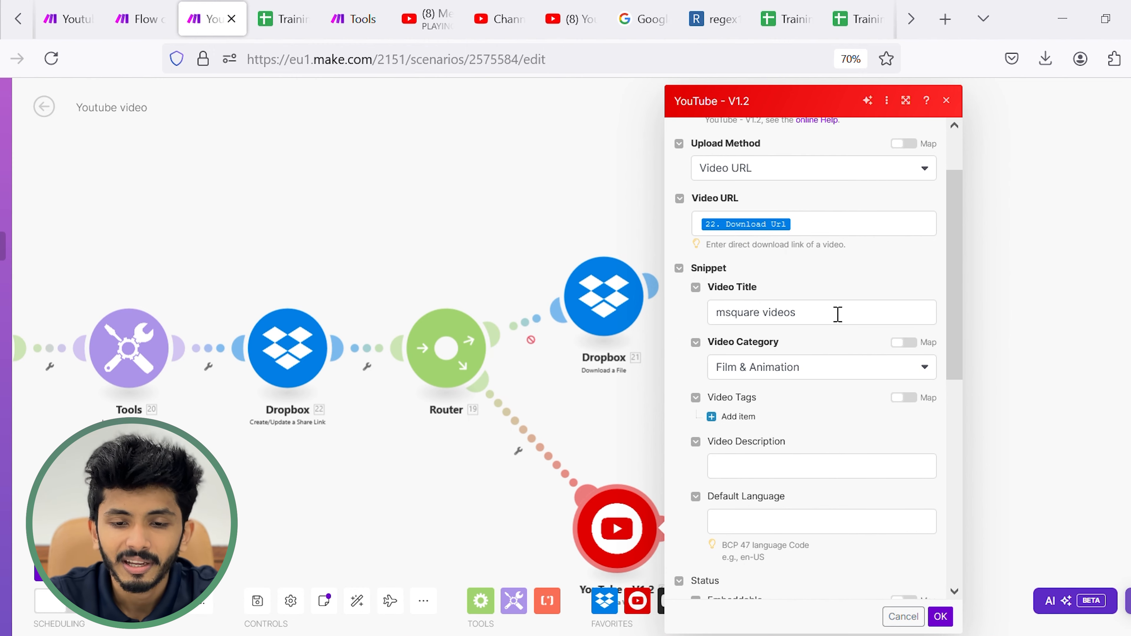
scroll(824, 364, down, 2)
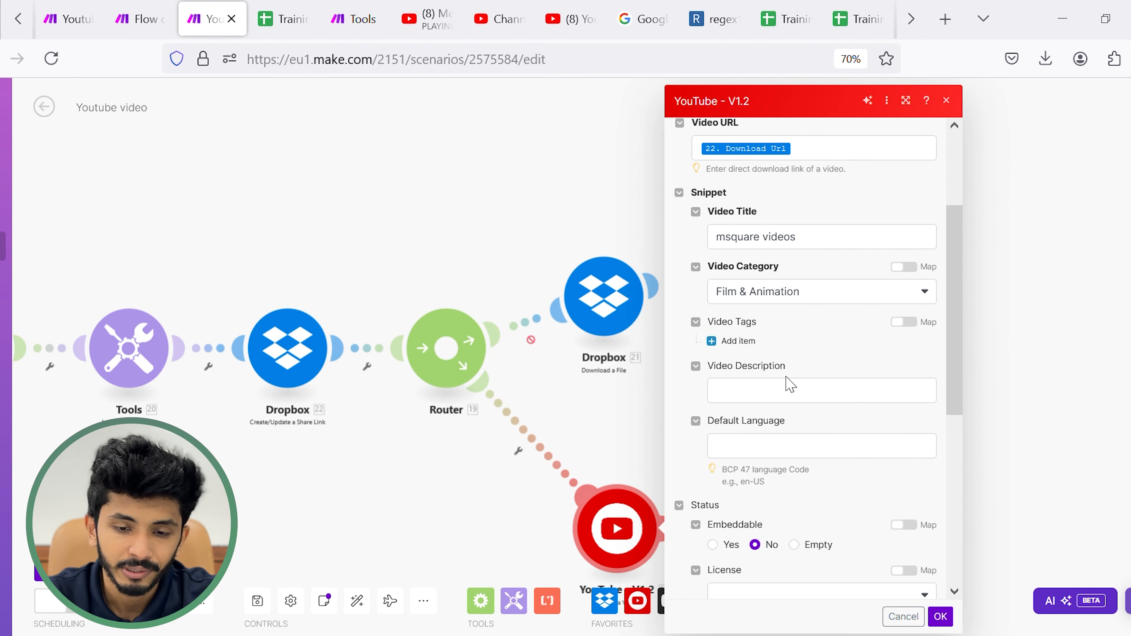
scroll(788, 451, down, 4)
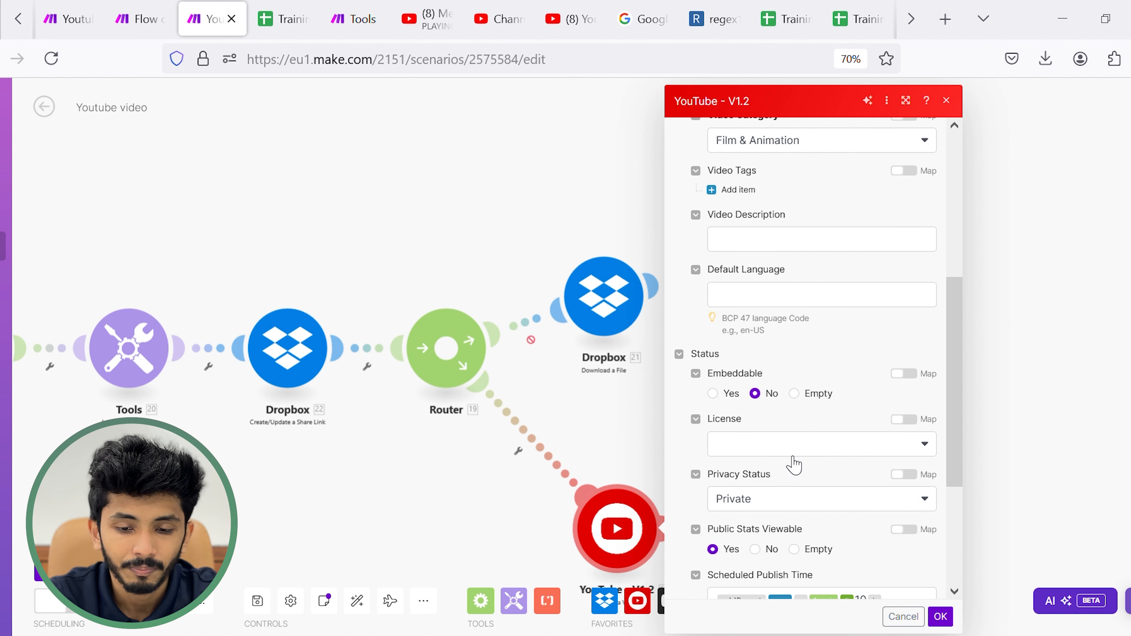
click(763, 508)
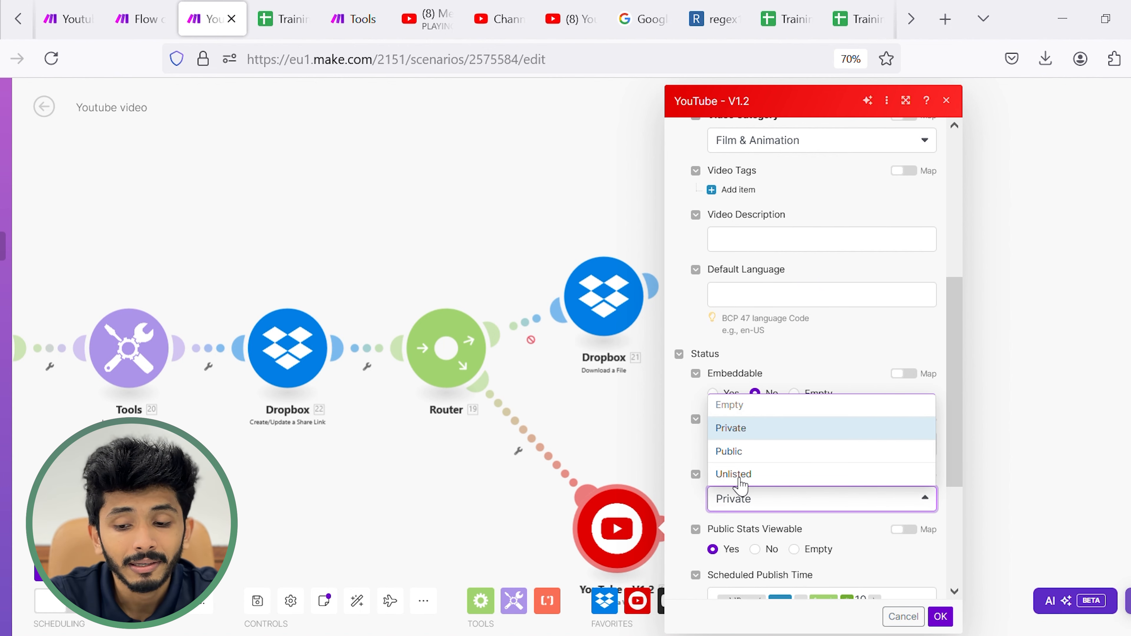
scroll(829, 526, down, 2)
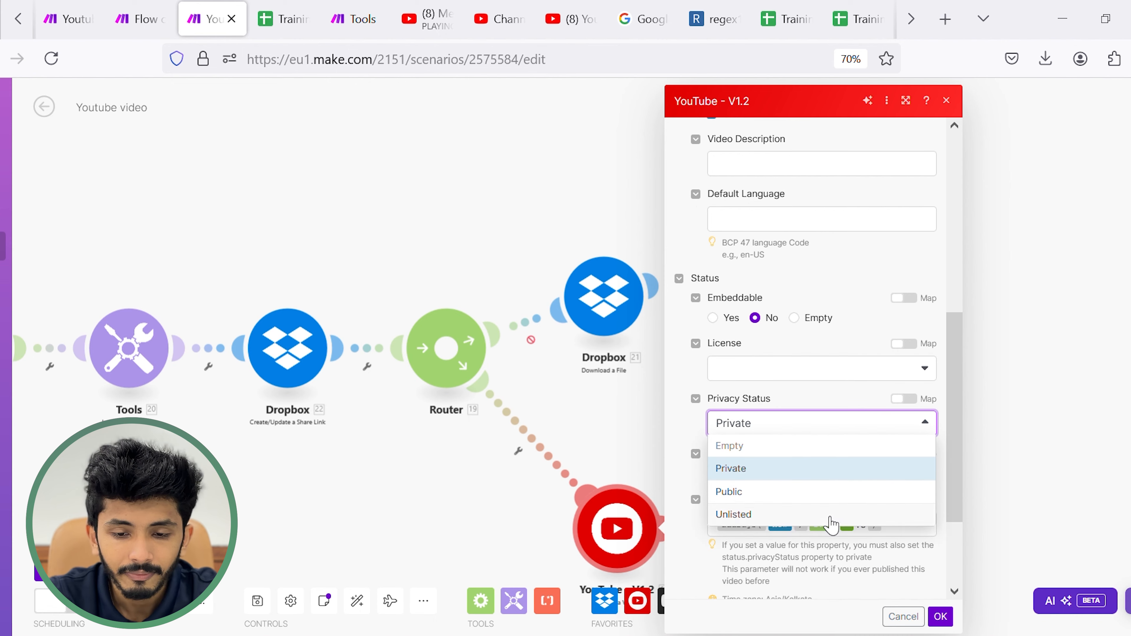
click(871, 346)
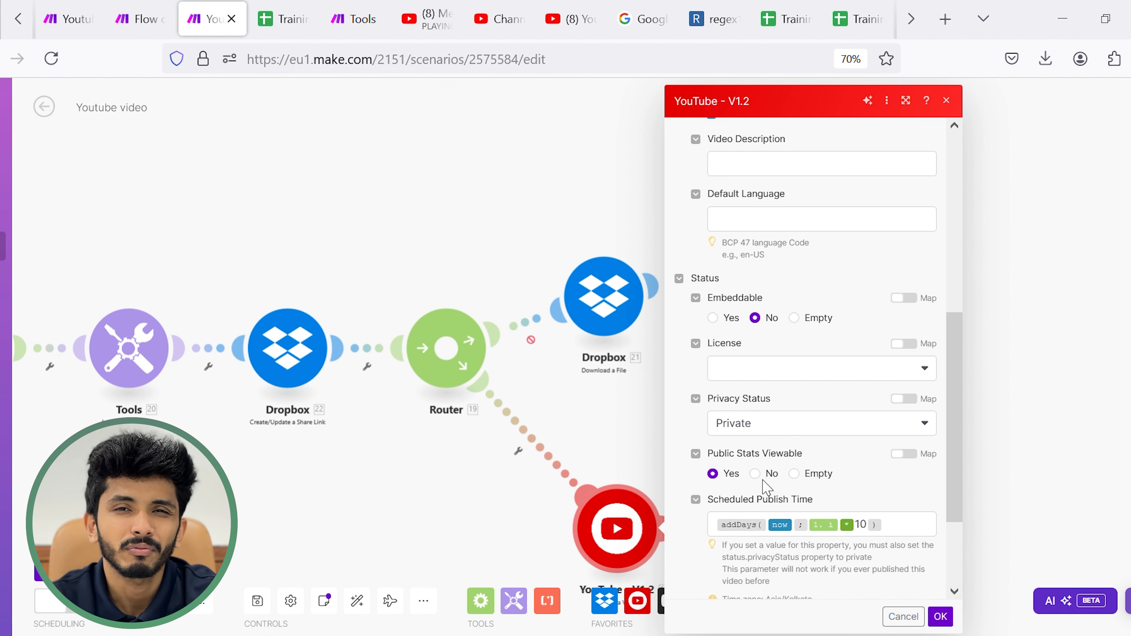
- Examine the addDays formula and the notes for Scheduled Publish Time, and close the YouTube - V1.2 module's settings
click(904, 541)
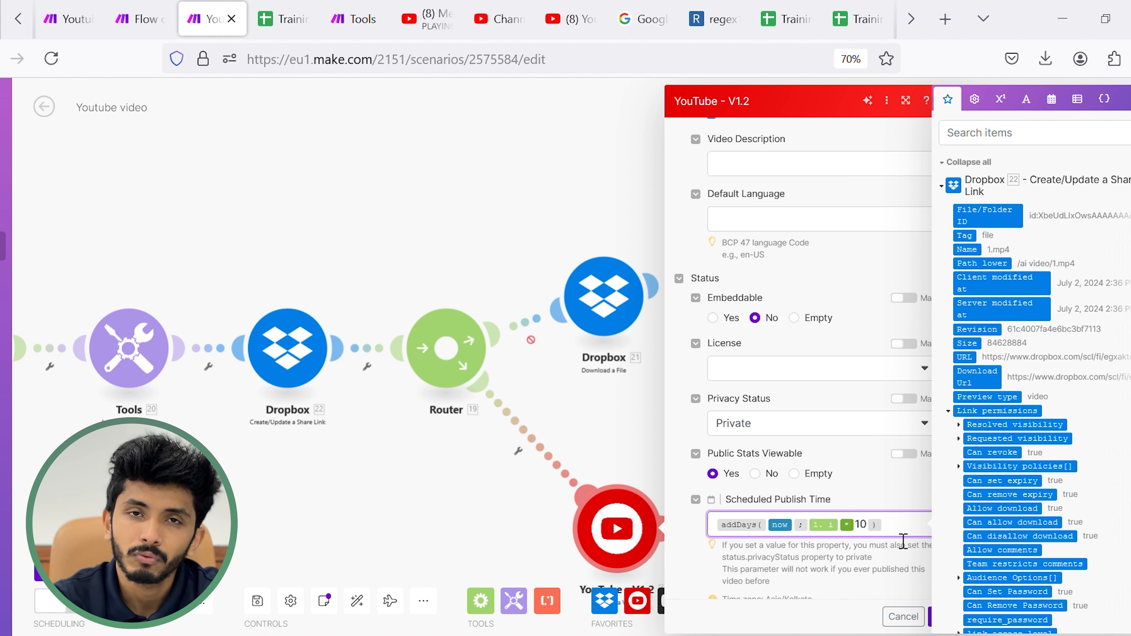
click(877, 532)
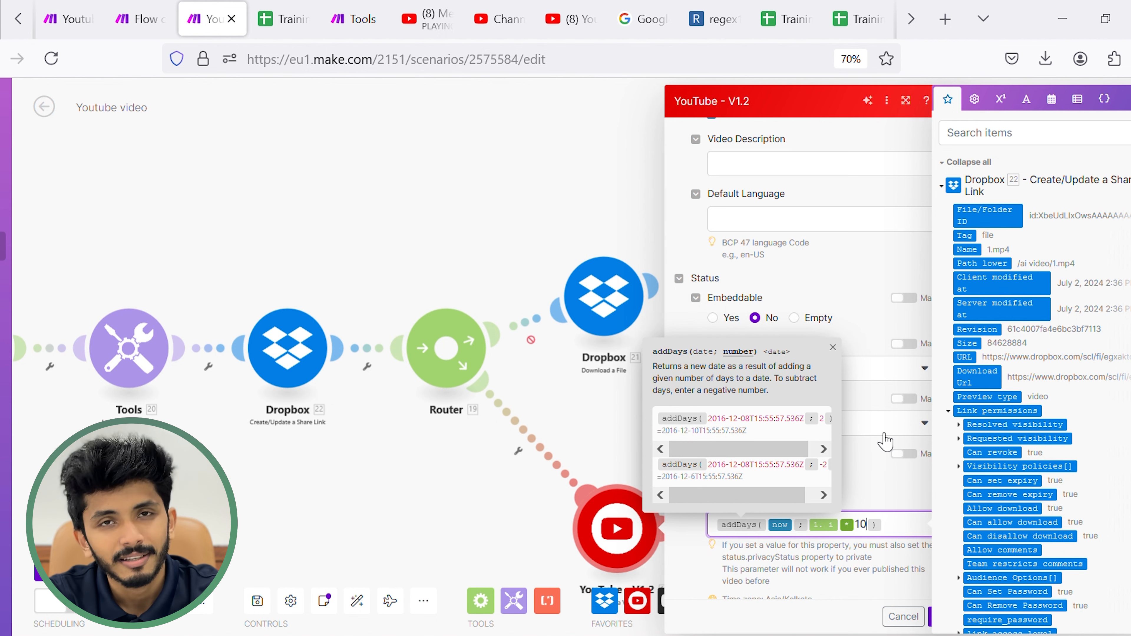
click(897, 493)
scroll(892, 526, down, 3)
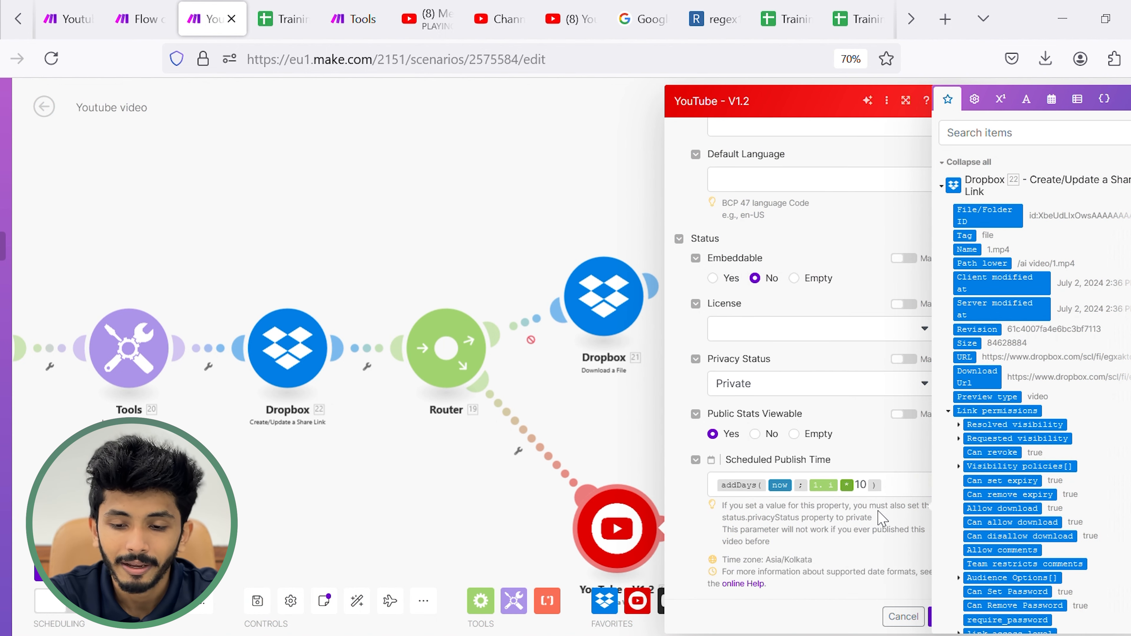
click(935, 623)
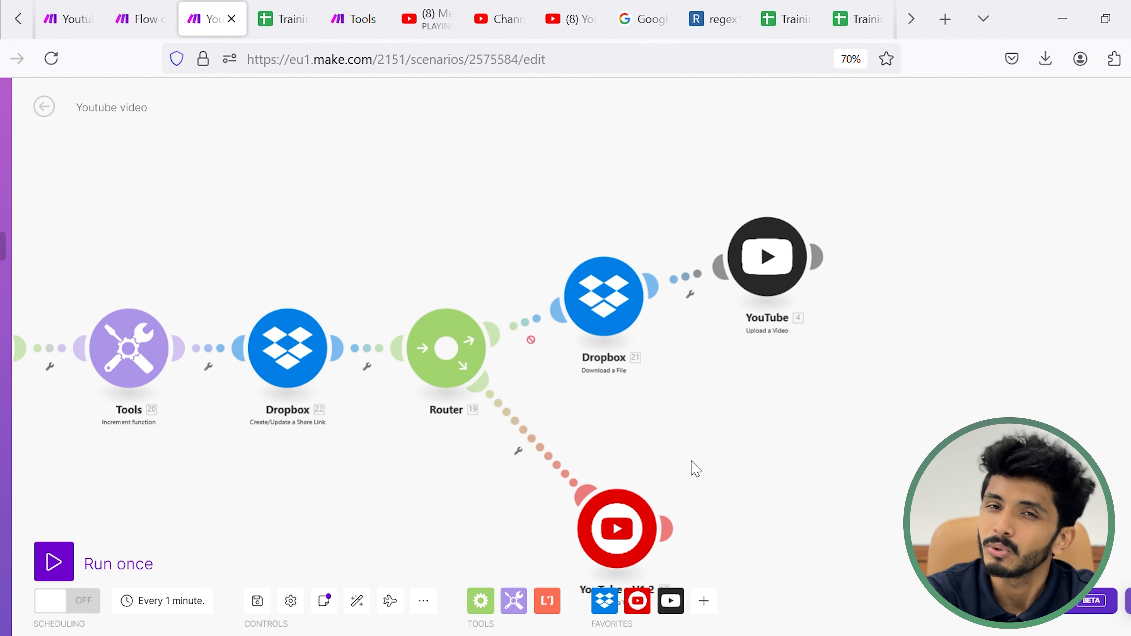
- Check the connection, file selection method and mapped file path of the Dropbox Download a File module on the router's upper branch
drag(641, 433, 608, 476)
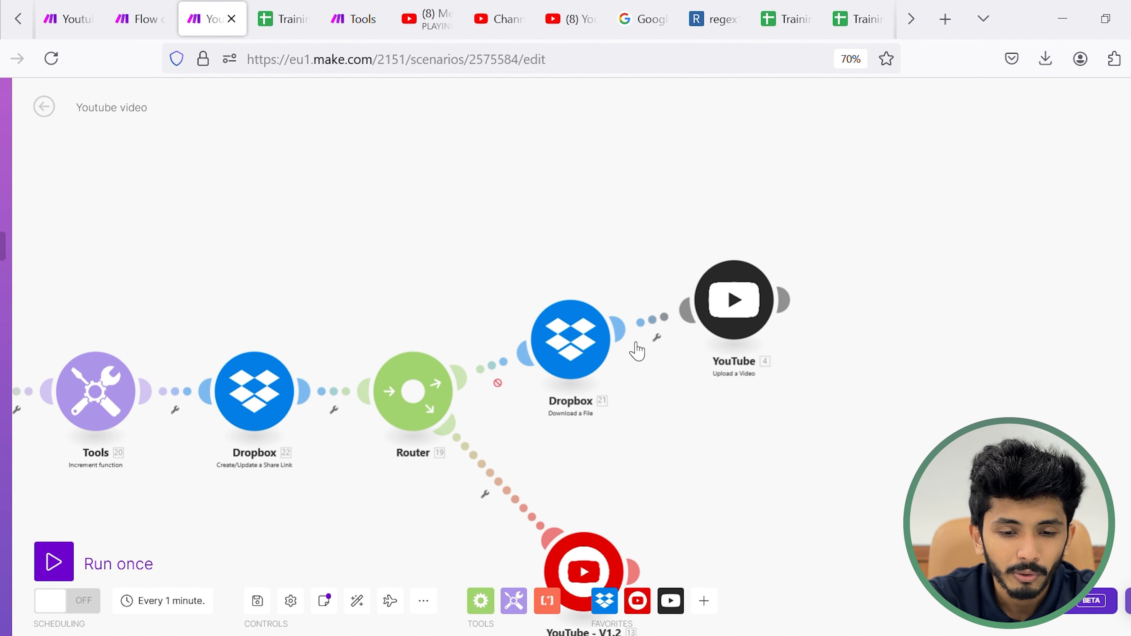
click(578, 350)
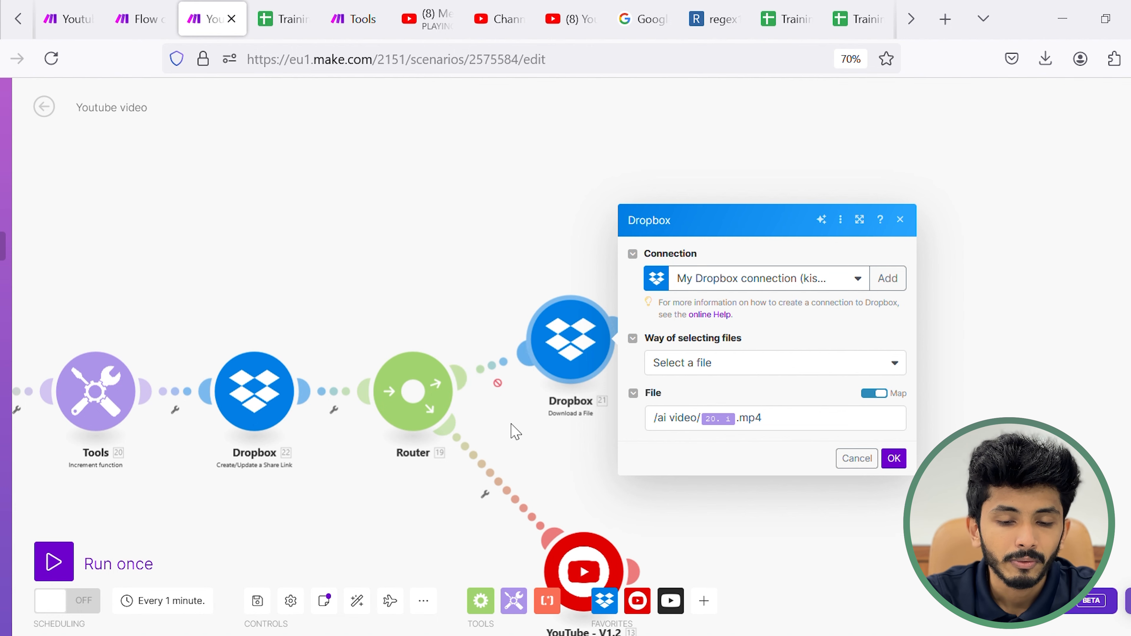
click(556, 243)
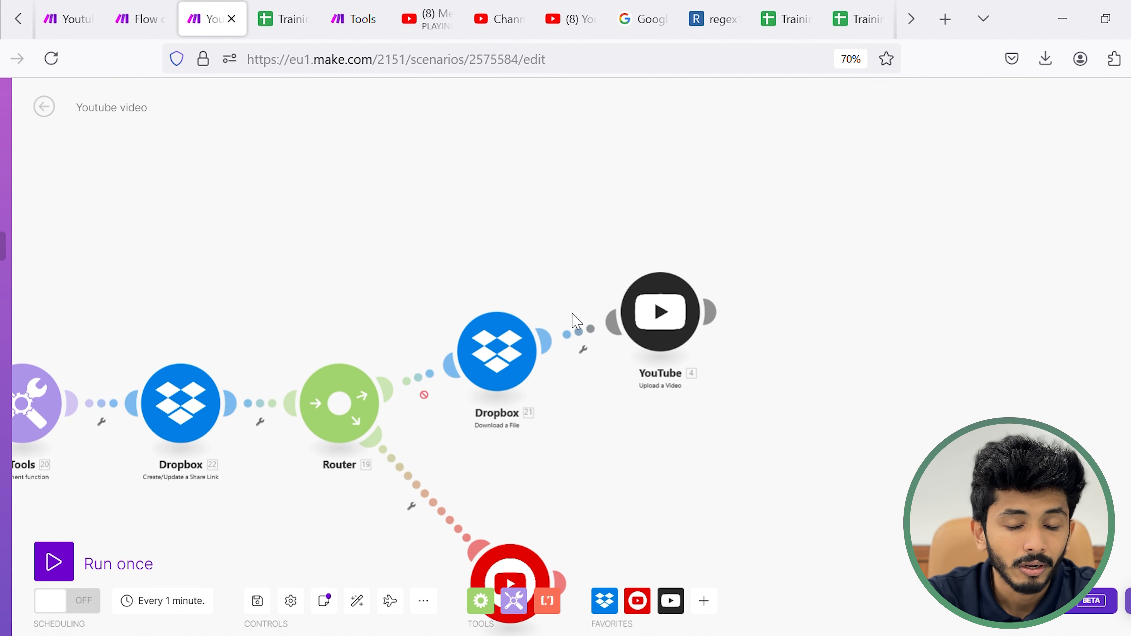
- Switch the file source of the black YouTube Upload a Video module to Map and check its category, privacy and publish-time settings
click(656, 306)
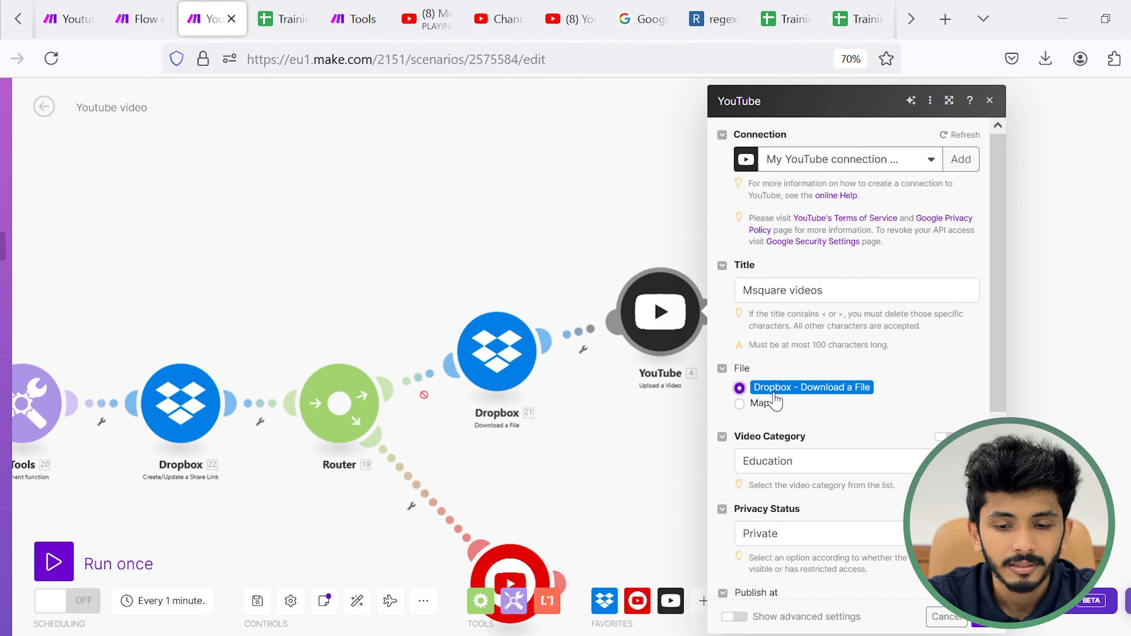
click(759, 402)
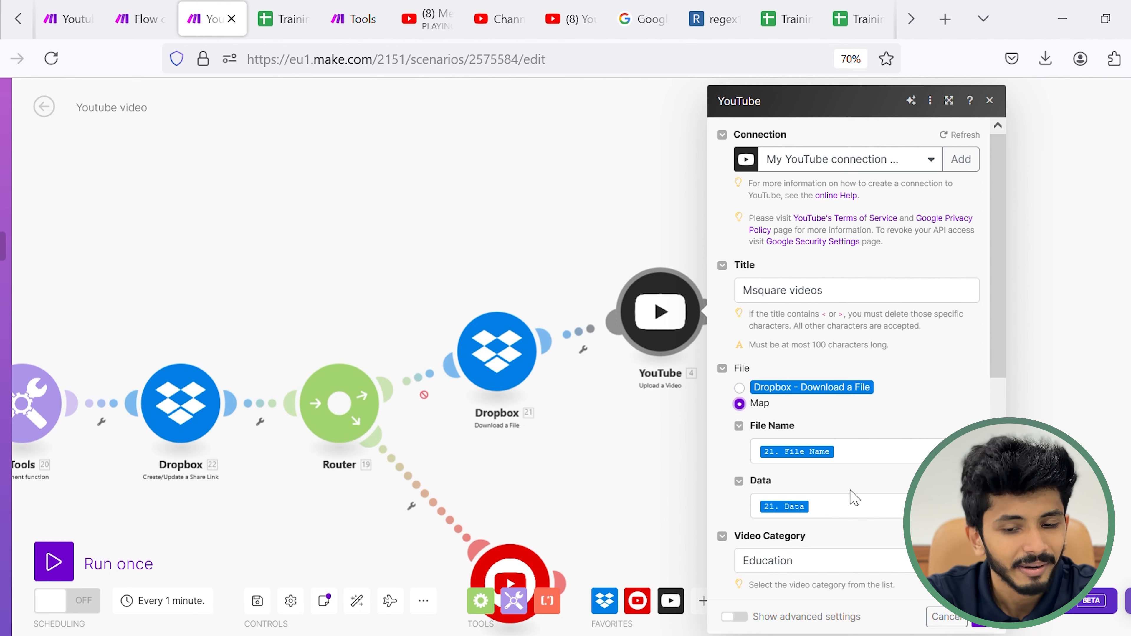
scroll(851, 498, down, 5)
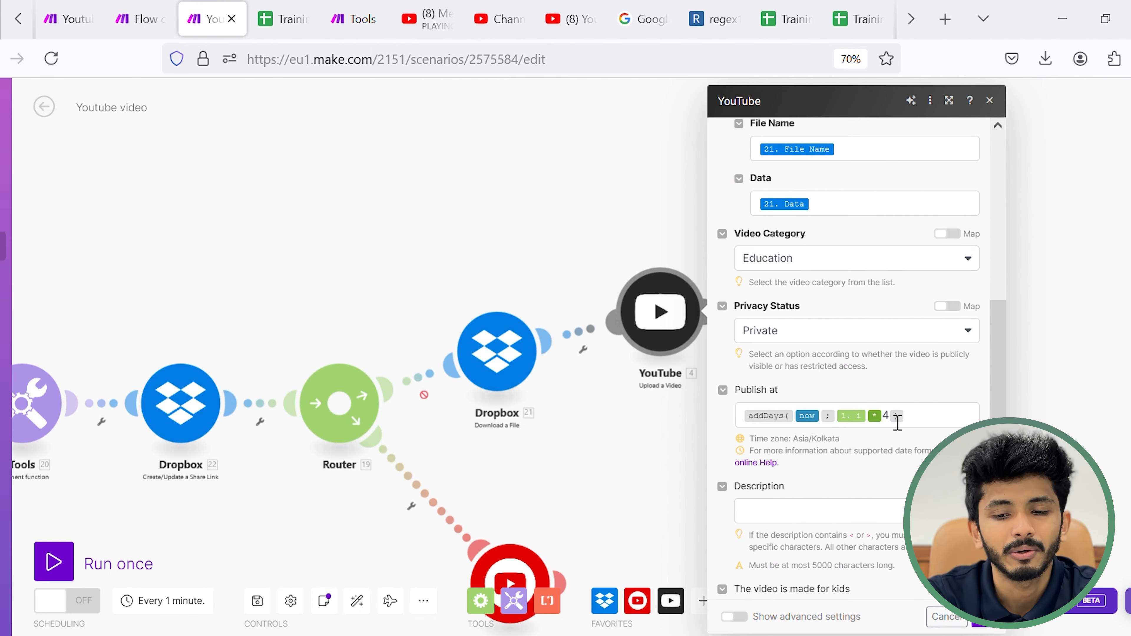
click(579, 399)
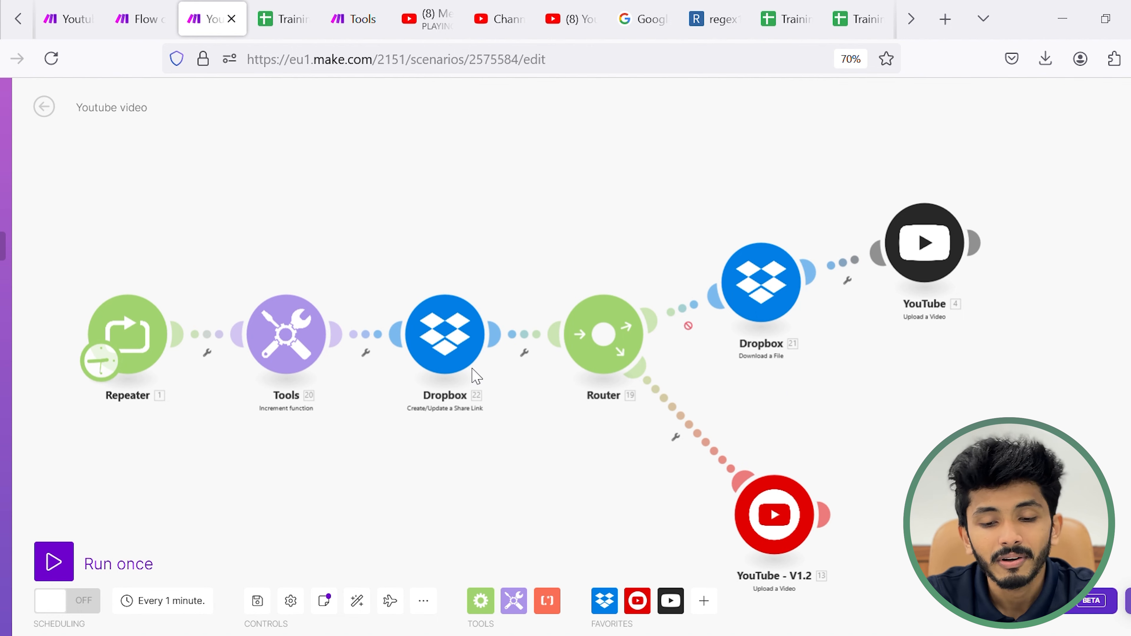